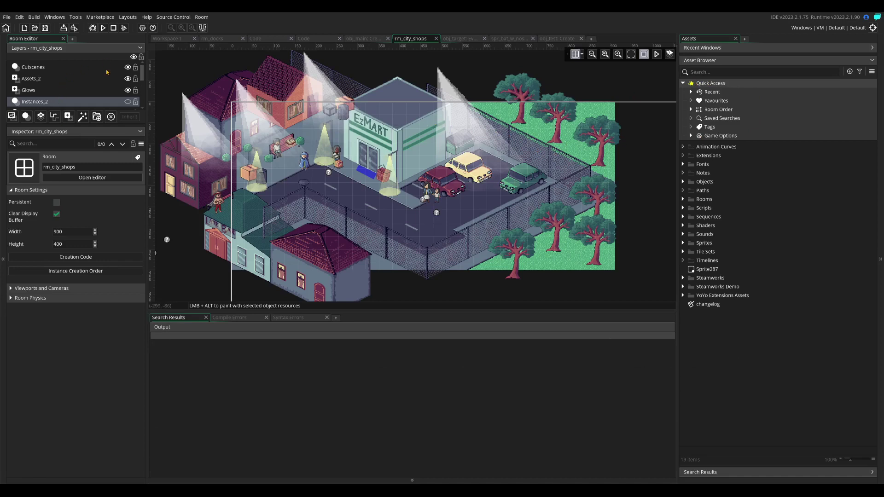
Step: Scroll the rm_city_shops room view down and back up
scroll(114, 76, "down", 5)
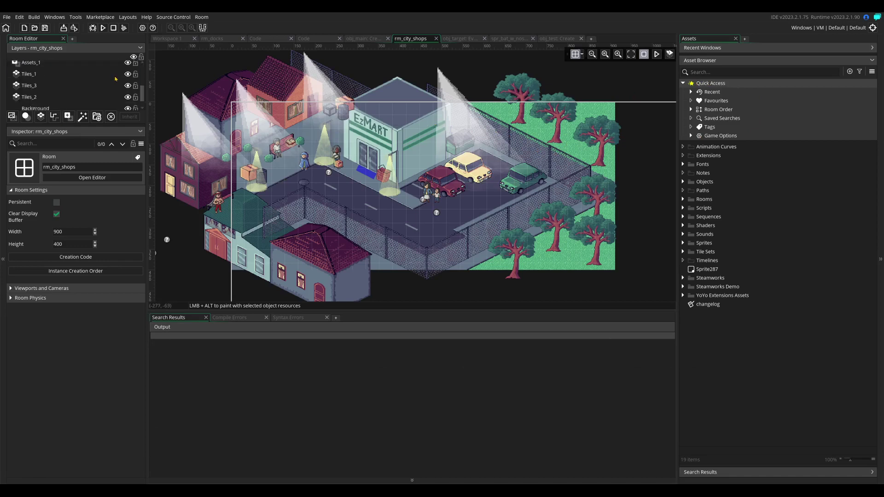
scroll(136, 84, "up", 5)
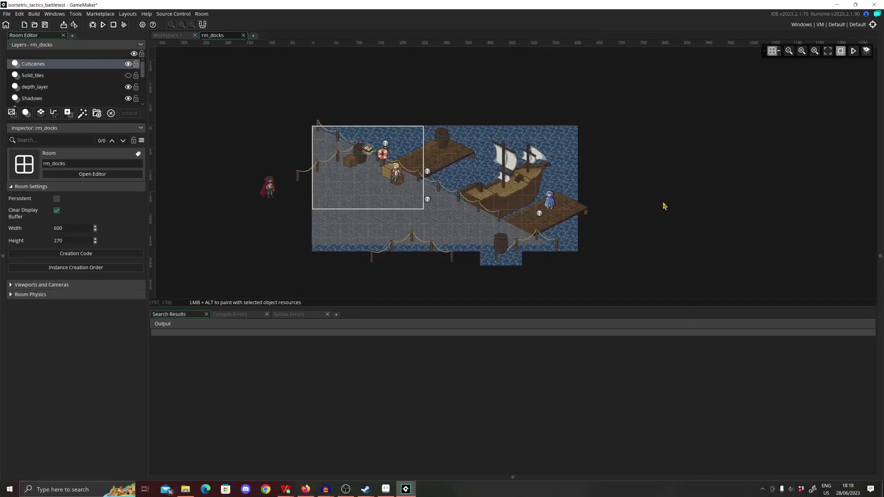
Step: Show the Assets dock and select rm_docks' Floor_tiles layer, which has no tile set
scroll(663, 205, "up", 3, "ctrl")
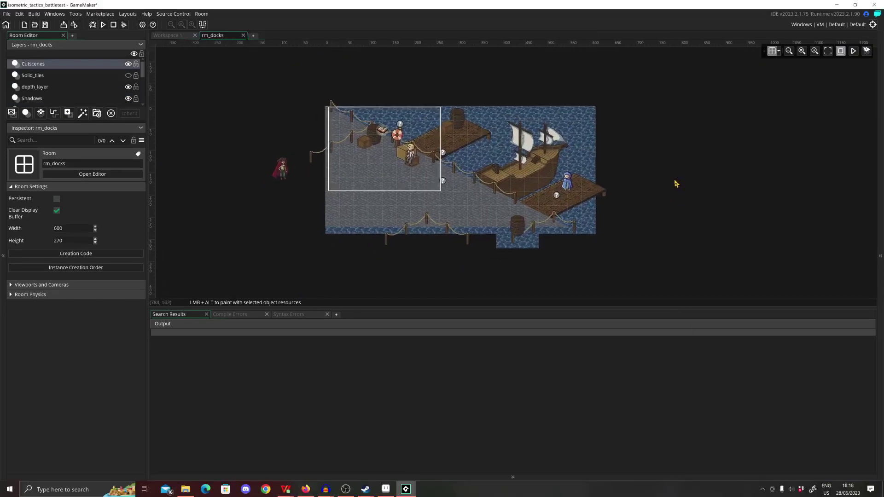
scroll(695, 171, "up", 2, "ctrl")
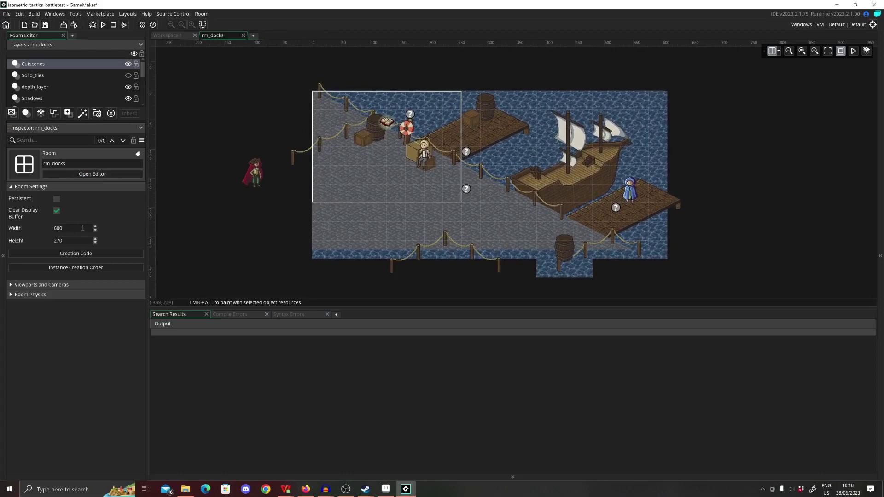
scroll(640, 184, "down", 2)
scroll(641, 184, "up", 3)
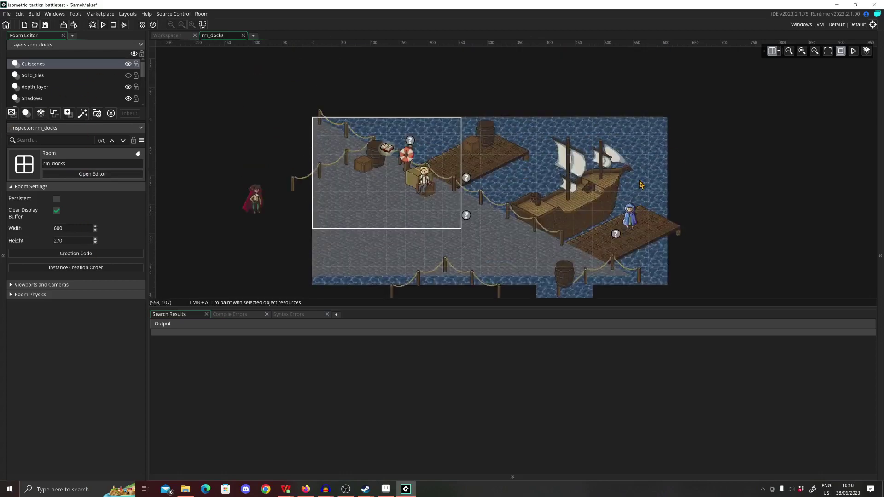
scroll(61, 87, "down", 5)
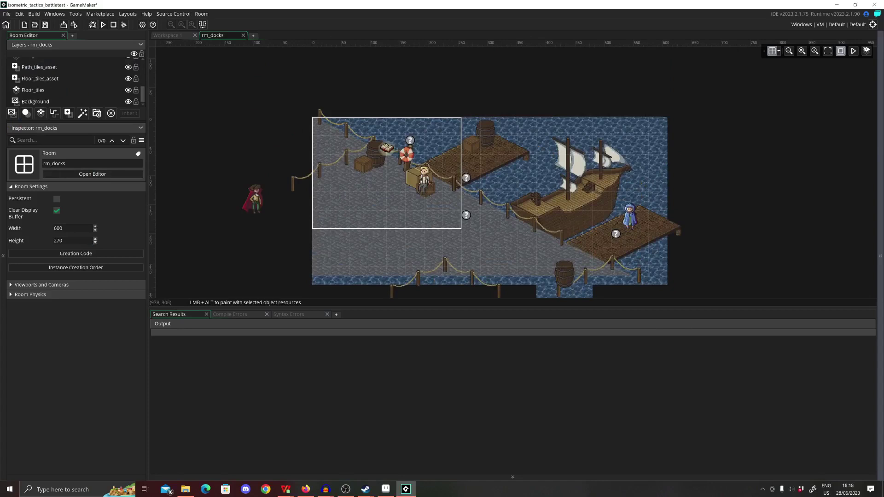
key("ctrl+alt+a")
left_click(74, 91)
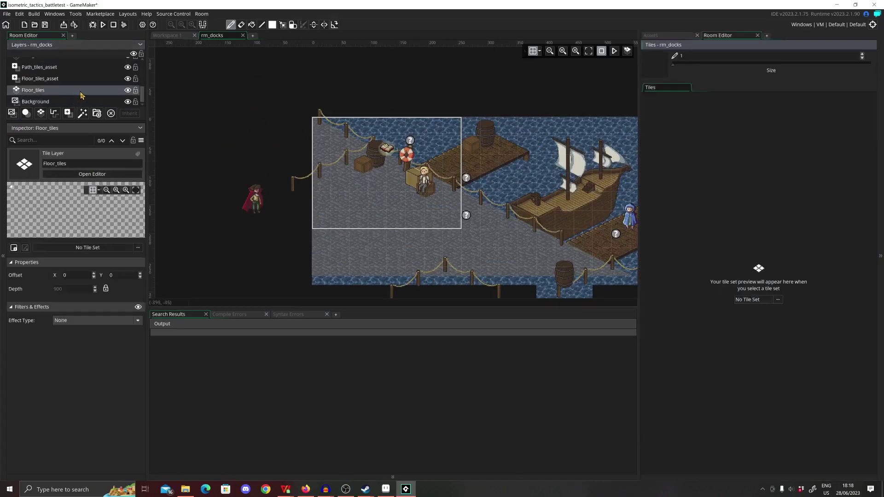
Step: Hide the Shadows and Layer_under_shadows layers
scroll(81, 92, "up", 5)
left_click(127, 99)
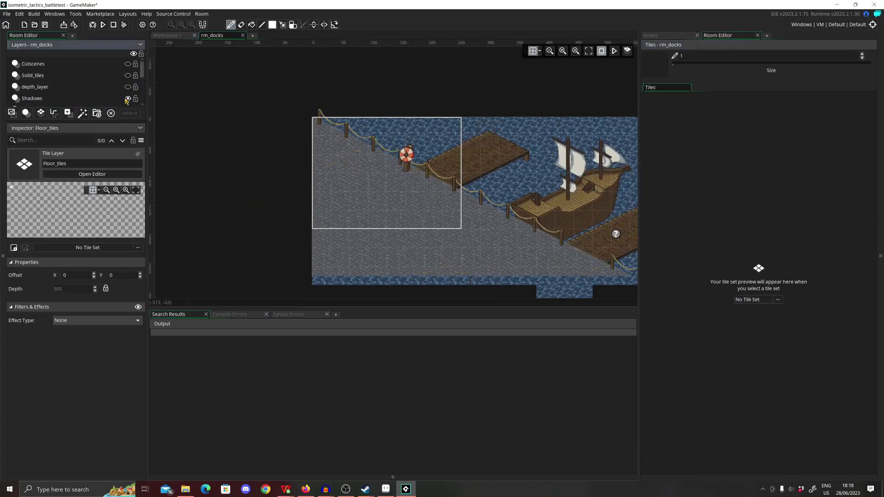
scroll(128, 95, "down", 1)
left_click(128, 91)
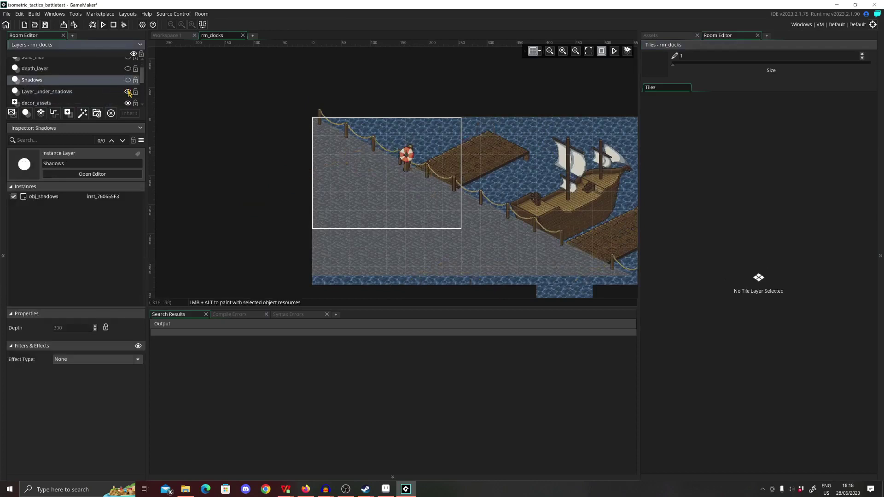
left_click(128, 92)
Step: Hide the decor_assets, Path_tiles, Floor_tiles_asset and Background layers
scroll(127, 90, "down", 1)
left_click(128, 85)
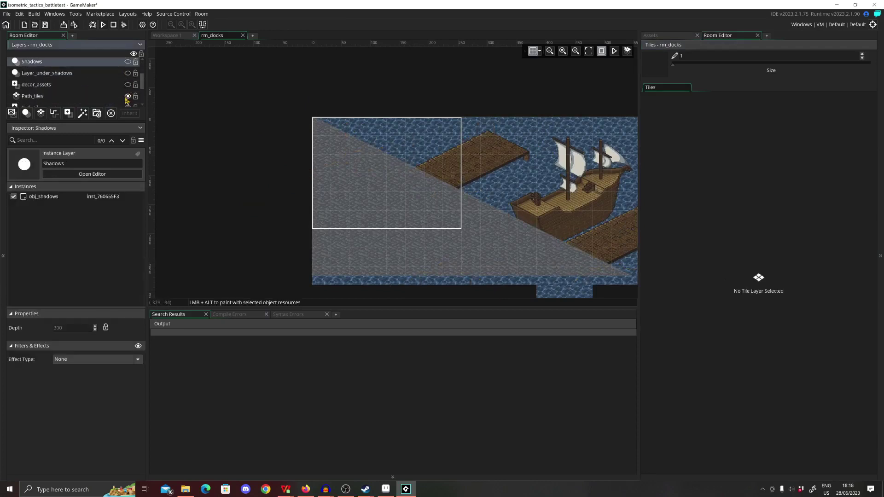
left_click(127, 96)
scroll(106, 92, "down", 4)
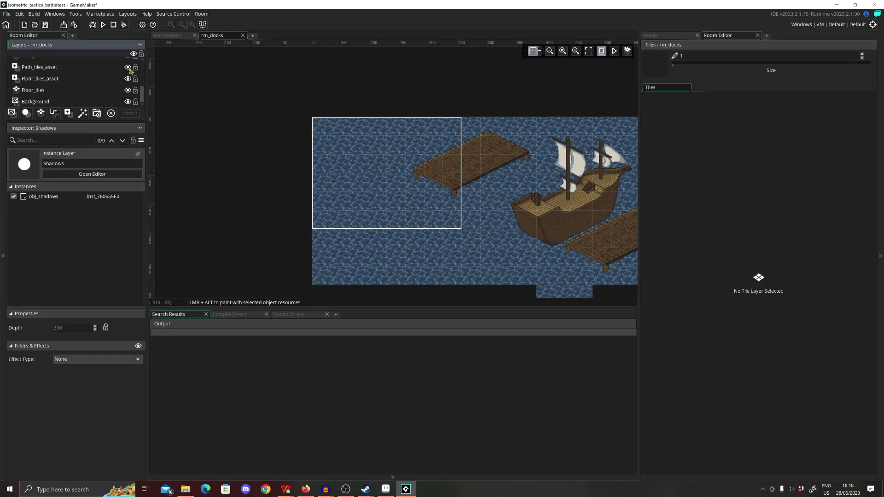
scroll(128, 81, "up", 2)
left_click(128, 96)
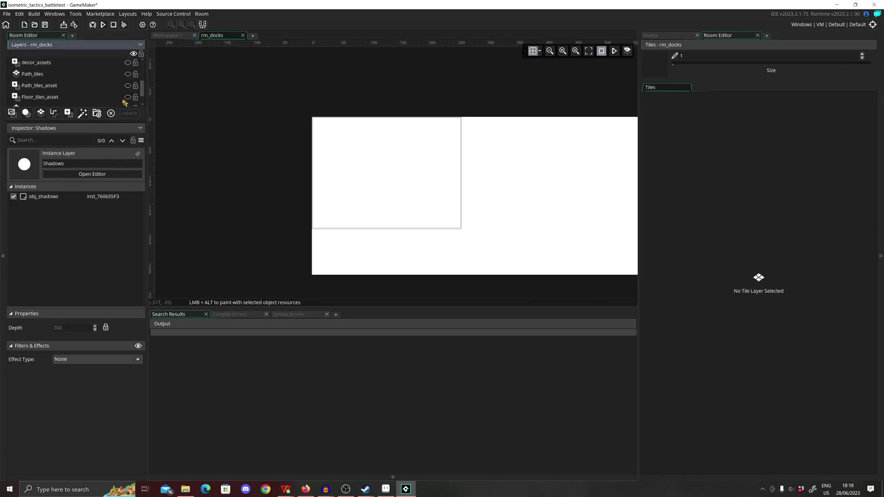
scroll(124, 95, "down", 2)
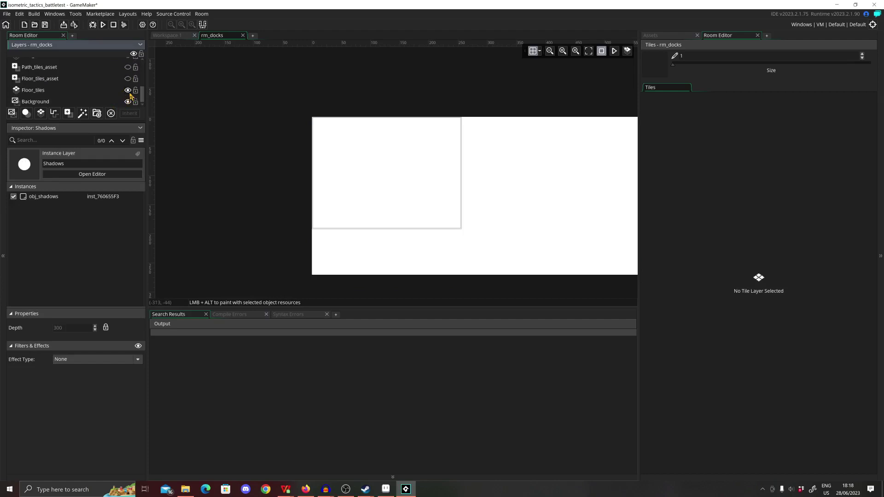
left_click(128, 102)
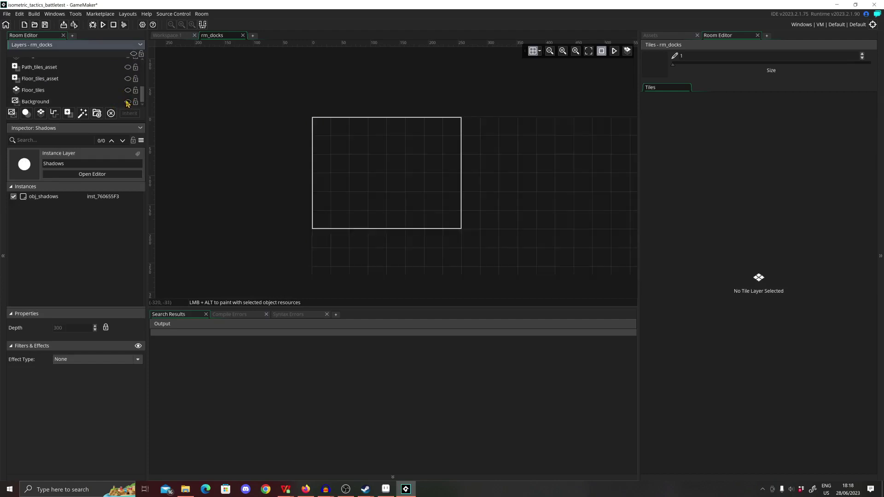
Step: Make the Background, Floor_tiles and Floor_tiles_asset layers visible again
left_click(127, 102)
middle_click_drag(210, 124, 152, 118)
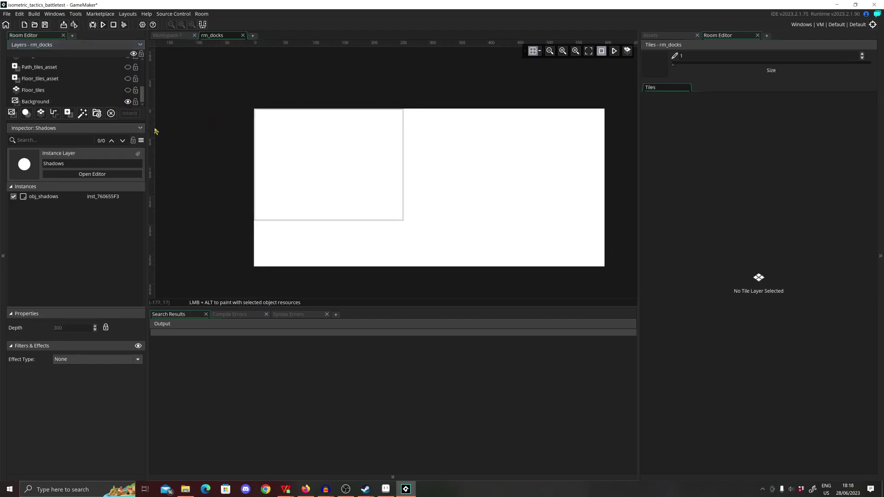
left_click(128, 92)
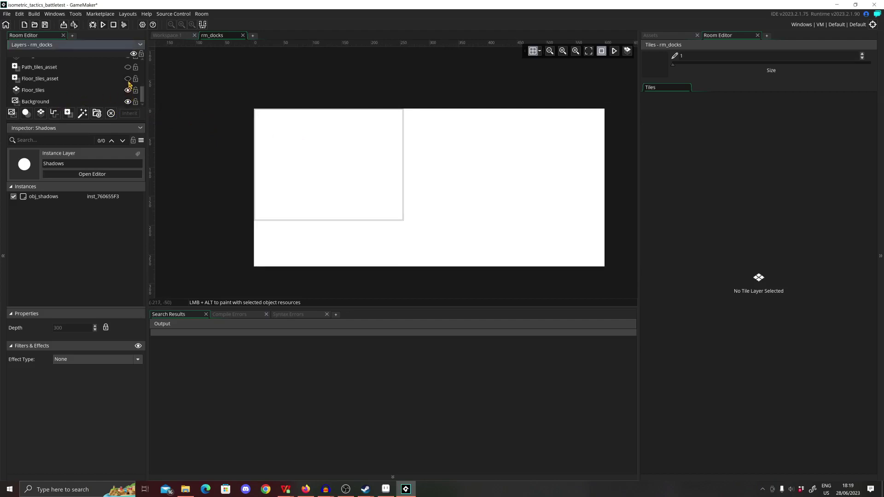
left_click(129, 80)
Step: Zoom in, preview the room's animations, then pause and list Floor_tiles_asset's sprites
scroll(105, 87, "up", 1)
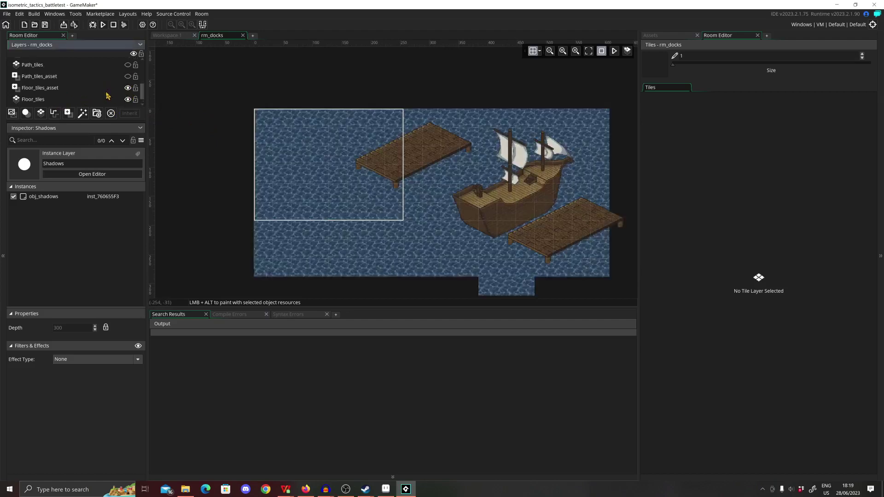
scroll(107, 96, "up", 1)
middle_click_drag(299, 175, 266, 149)
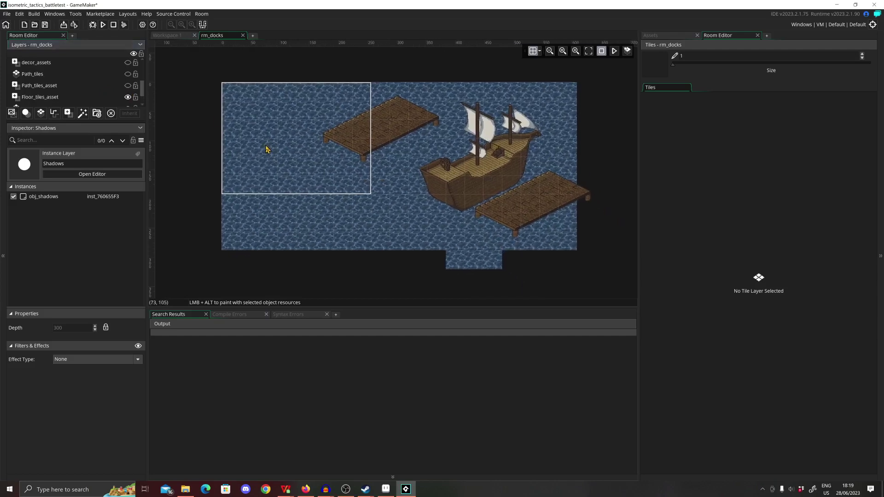
left_click(575, 50)
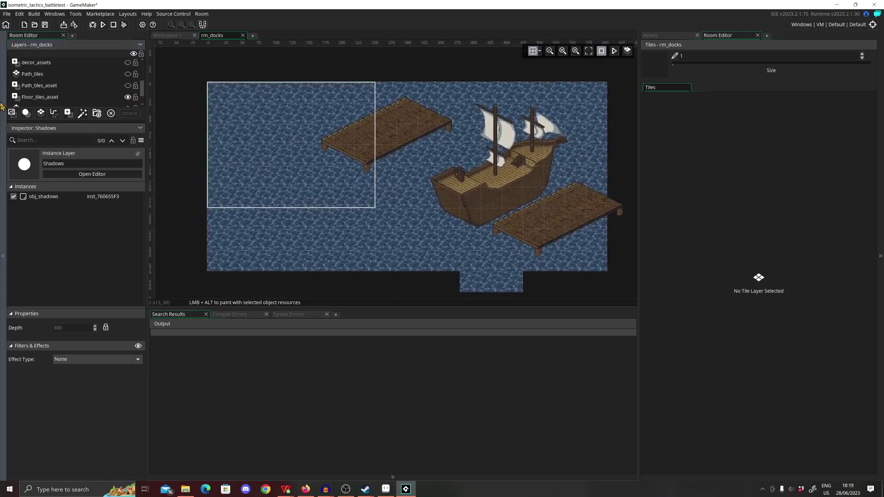
left_click(616, 52)
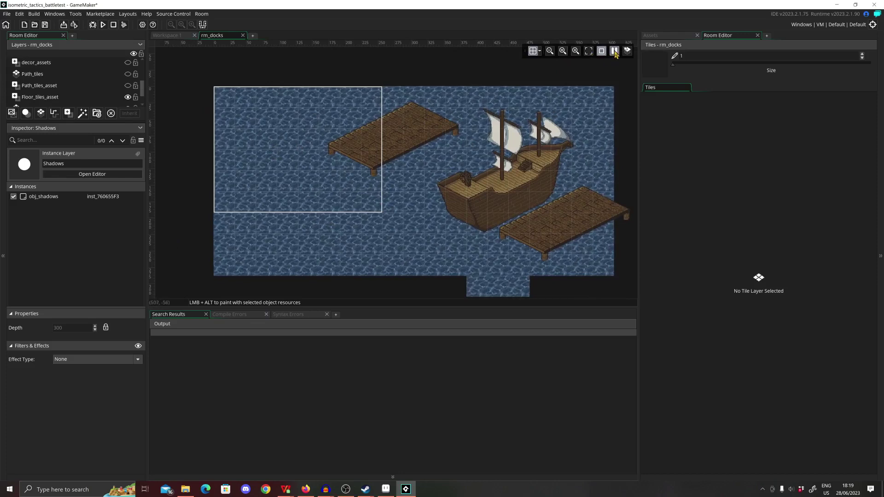
scroll(61, 91, "down", 1)
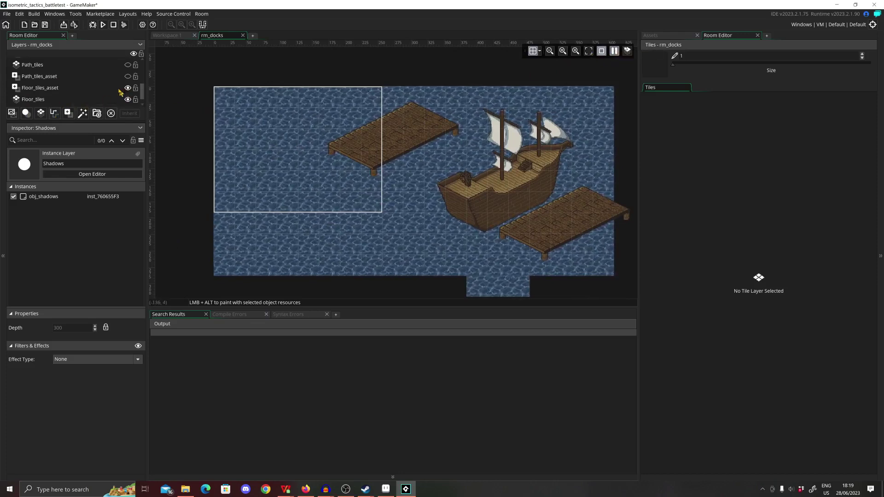
scroll(107, 91, "up", 1)
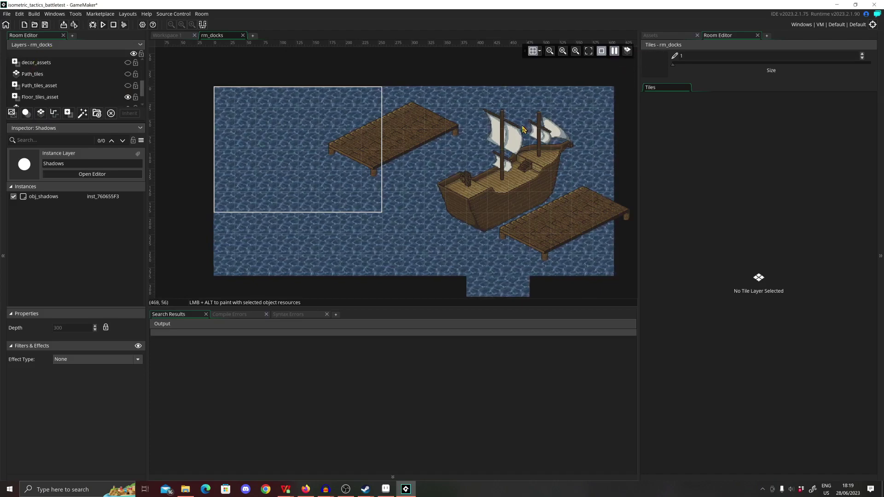
middle_click_drag(522, 129, 505, 121)
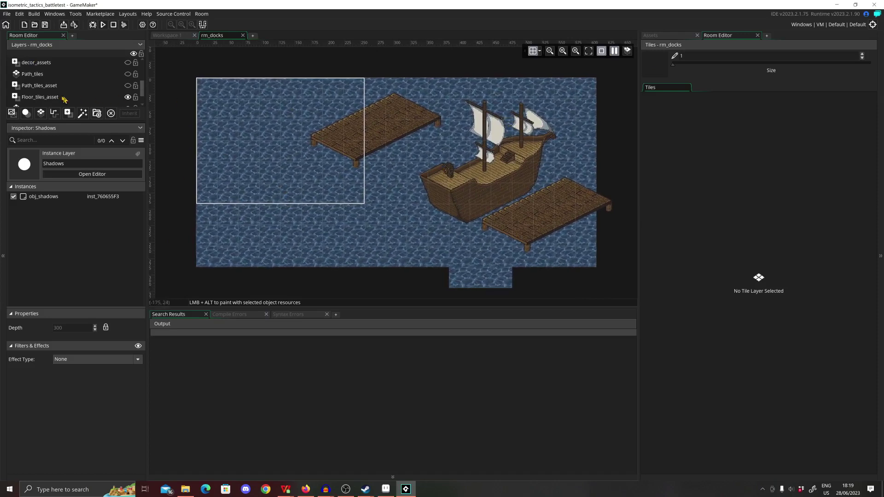
left_click(615, 51)
left_click(46, 96)
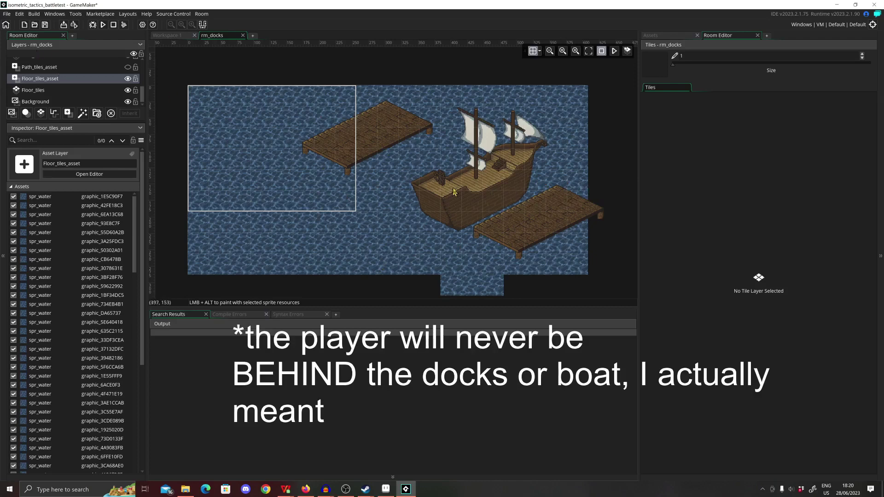
scroll(133, 78, "up", 1)
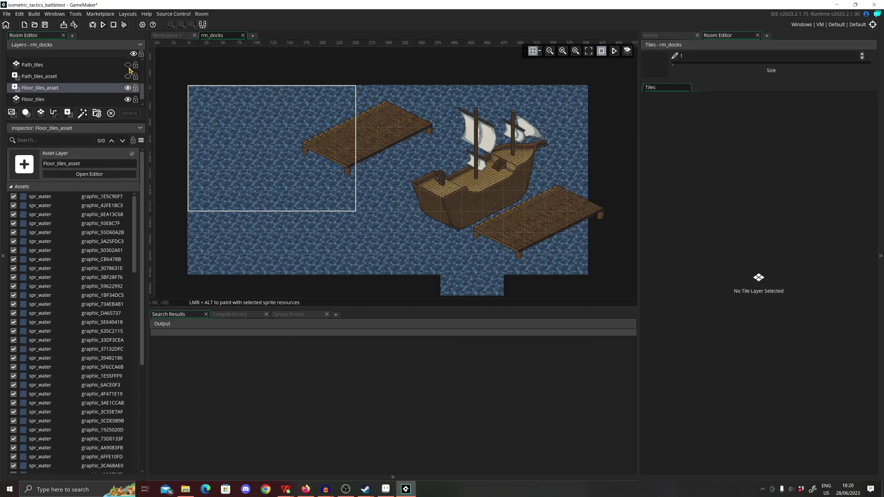
Step: Show the Path_tiles layer again and inspect its tileset in an enlarged preview
left_click(127, 65)
scroll(106, 84, "up", 2)
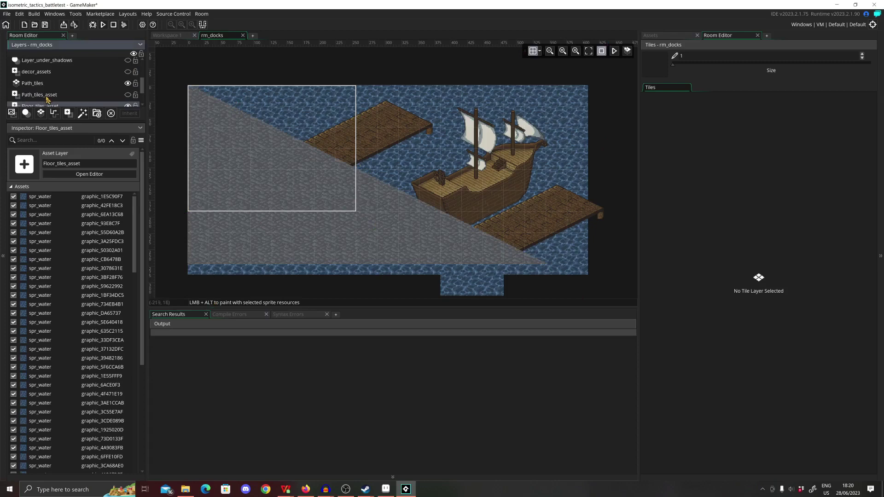
left_click(51, 83)
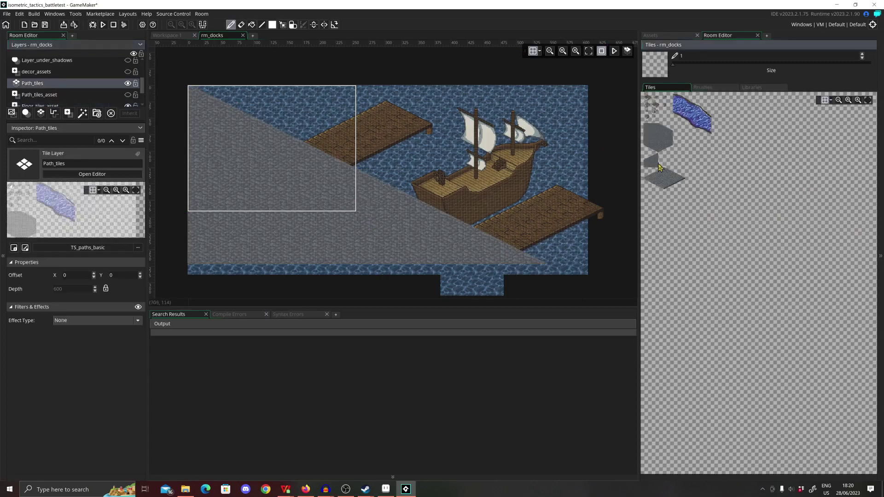
middle_click_drag(654, 161, 734, 185)
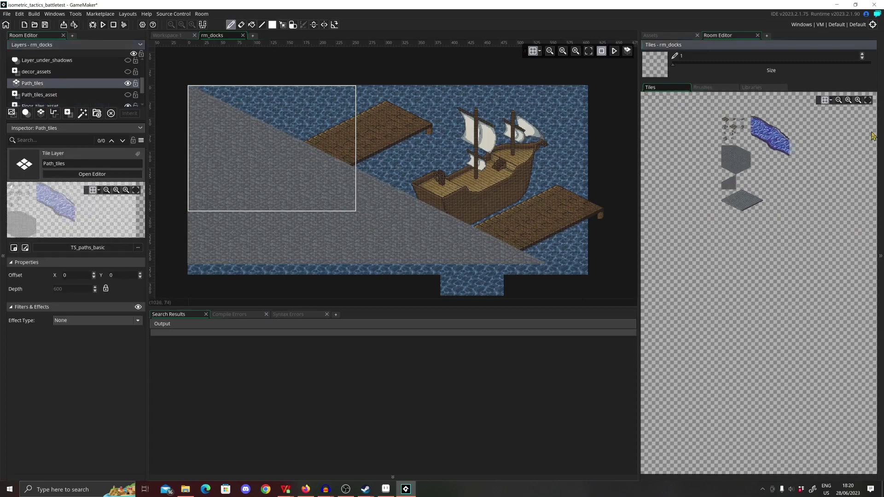
left_click(857, 100)
middle_click_drag(749, 147, 776, 255)
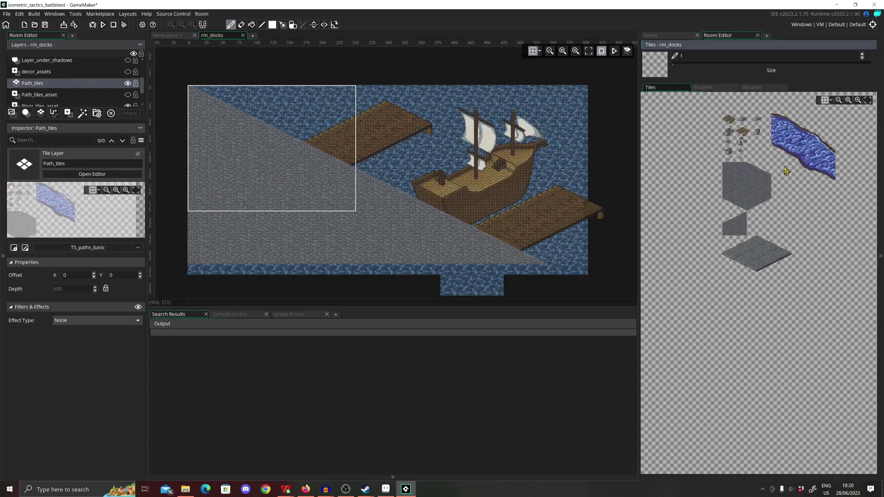
left_click(858, 100)
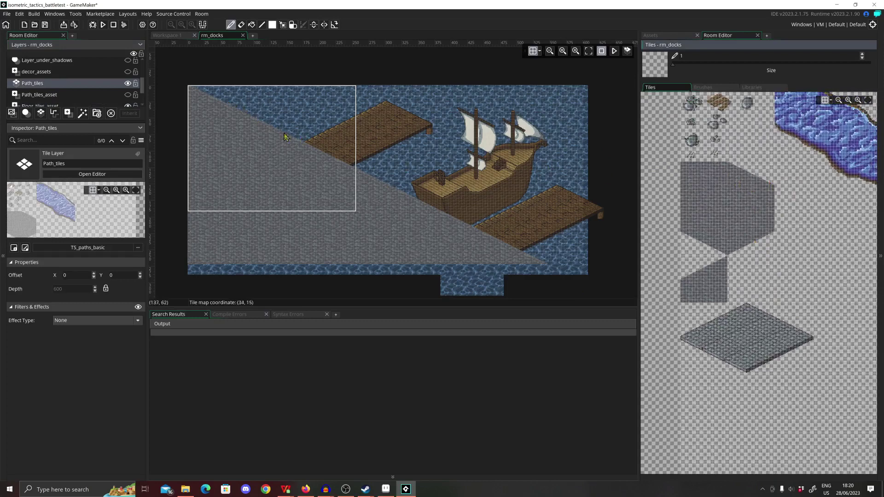
Step: Show the decor_assets layer and select the Layer_under_shadows layer
scroll(114, 89, "up", 1)
left_click(127, 81)
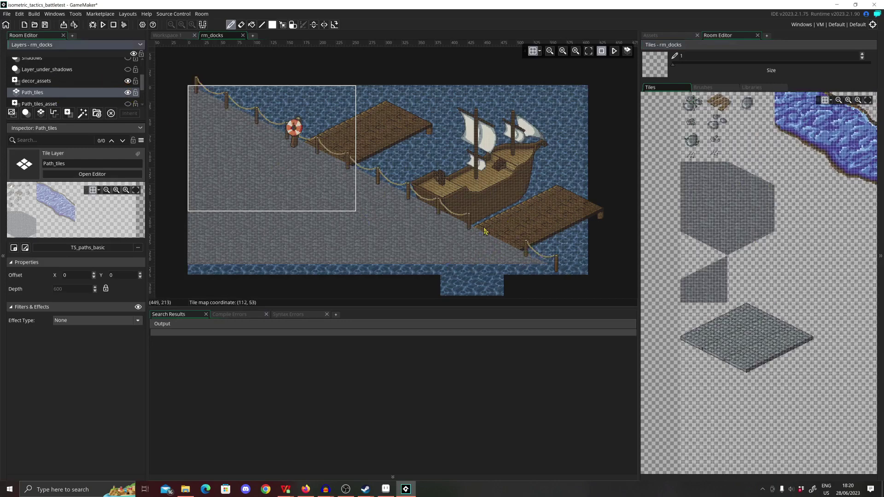
scroll(93, 93, "up", 2)
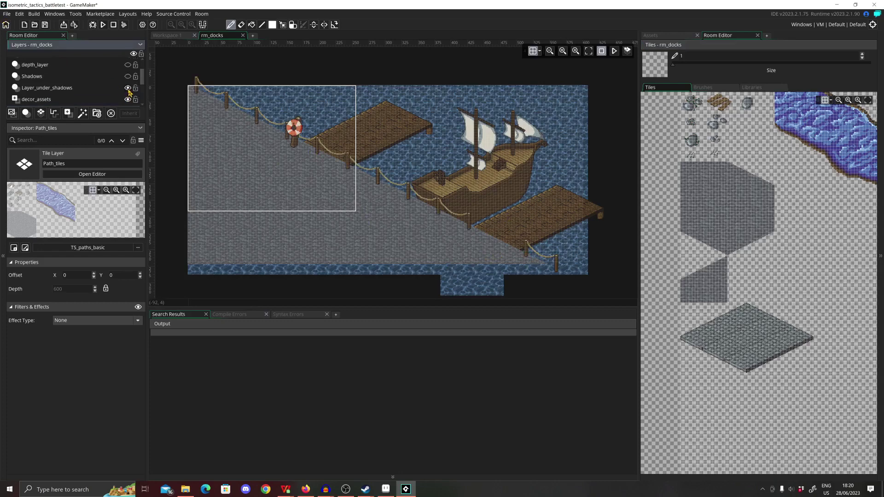
left_click(67, 91)
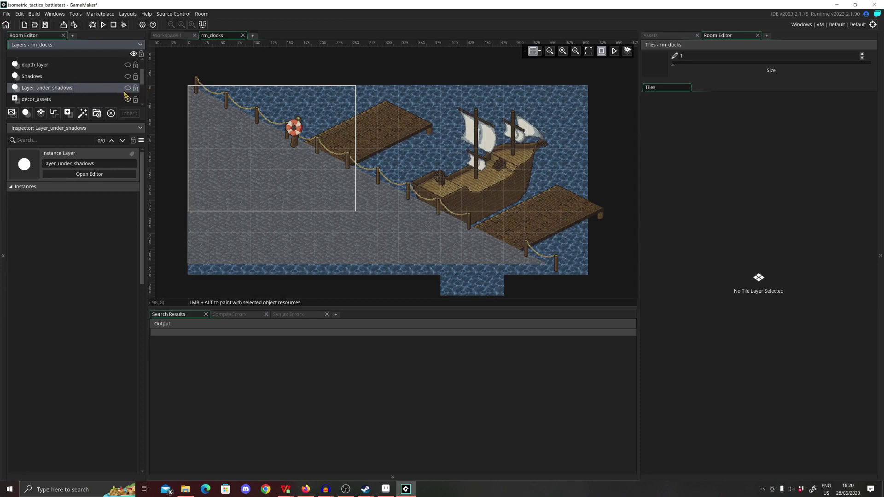
Step: Bring up the project's asset list and browse through it
left_click(660, 35)
scroll(72, 82, "up", 3)
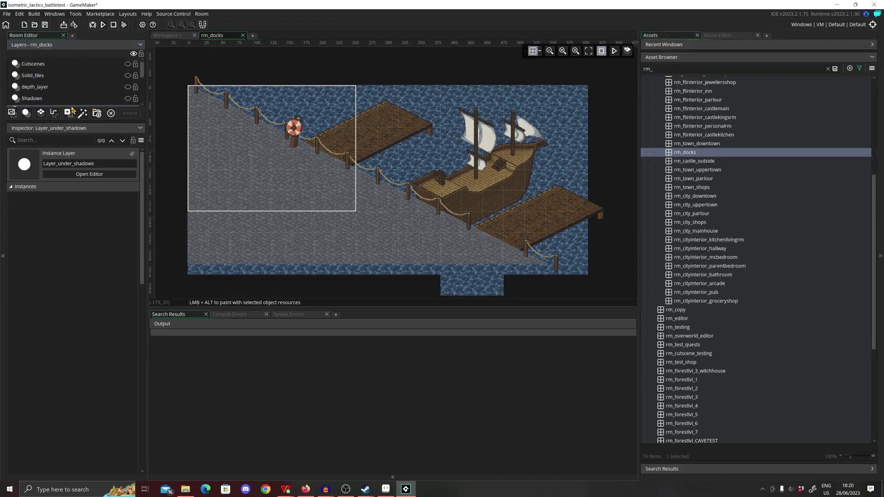
scroll(69, 87, "down", 3)
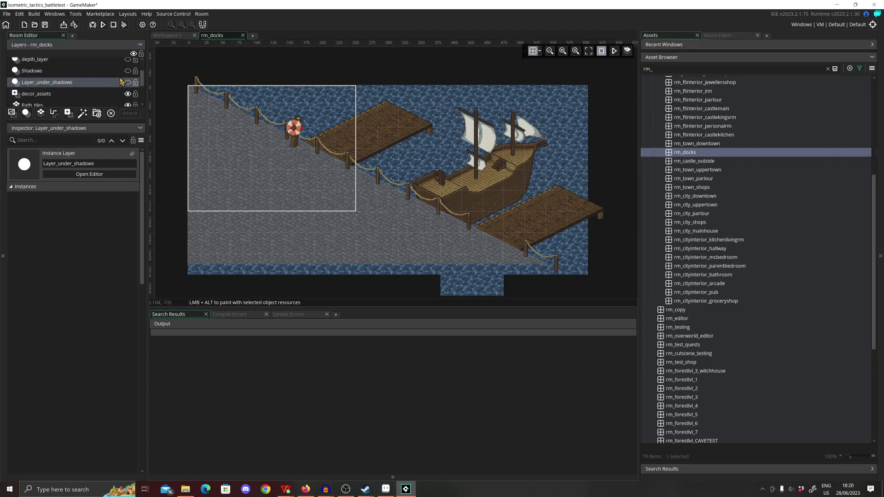
scroll(121, 82, "up", 1)
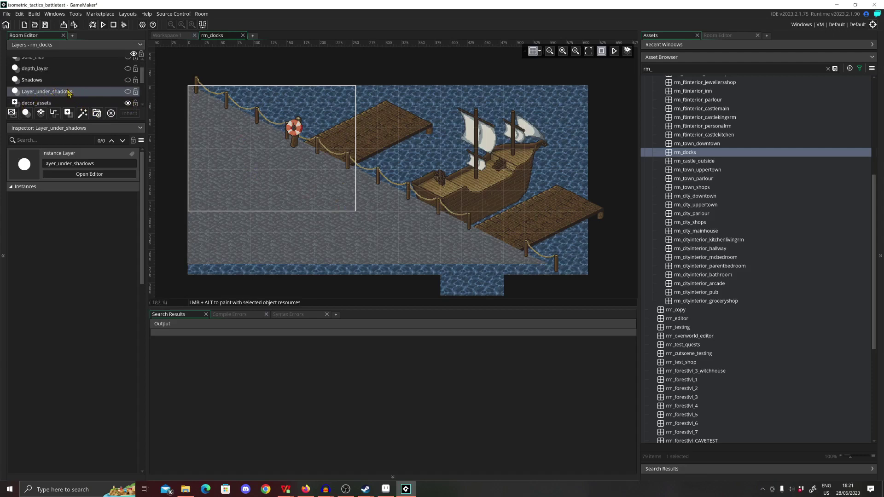
Step: Show the Shadows layer and inspect its obj_shadows instance on the pier
left_click(127, 81)
middle_click_drag(562, 227, 470, 216)
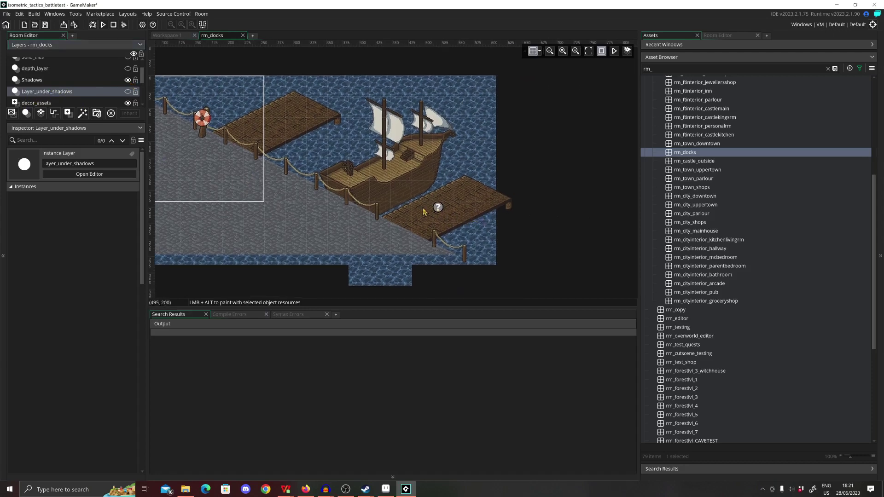
left_click(112, 81)
double_click(437, 207)
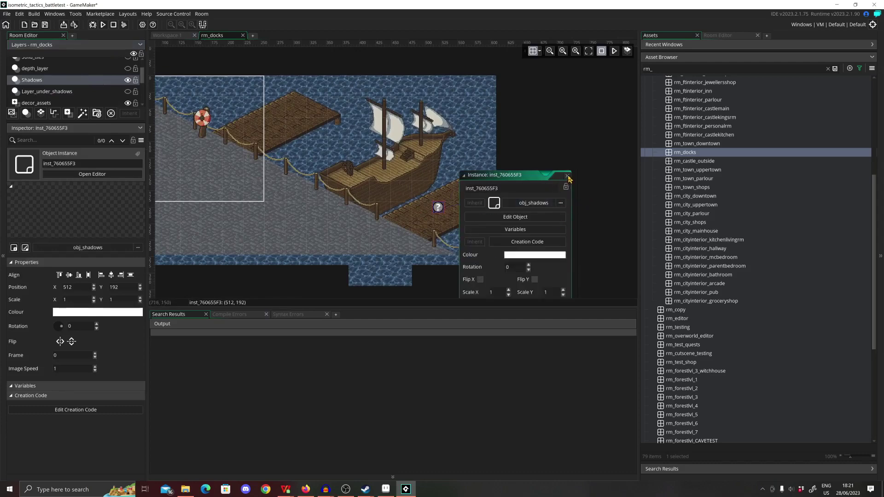
left_click(568, 178)
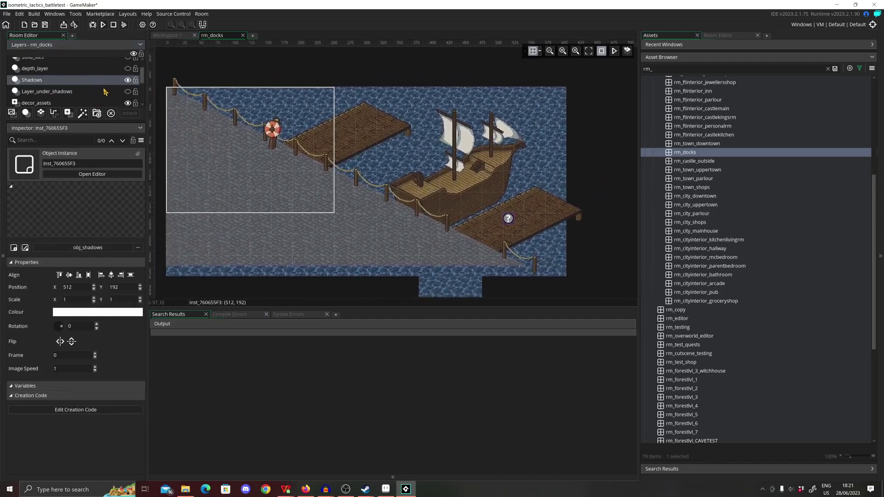
Step: Select depth_layer to display its barrels, crates and obj_npc_dockworker at 195, 133
scroll(115, 85, "up", 1)
left_click(128, 79)
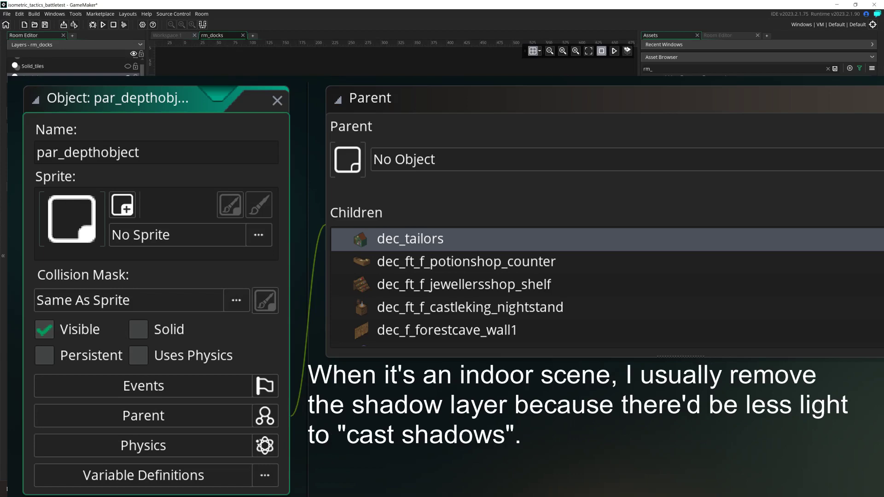
scroll(74, 69, "down", 1)
scroll(74, 76, "up", 1)
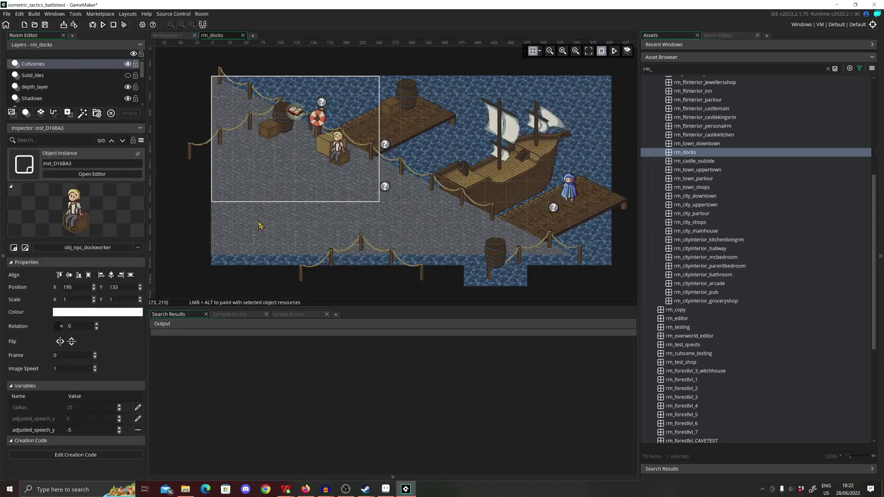
Step: Recentre the room view on the docks and scroll the assets to the cutscene sequences
mouse_move(328, 225)
middle_mouse_down()
mouse_move(294, 232)
mouse_move(325, 221)
middle_mouse_up()
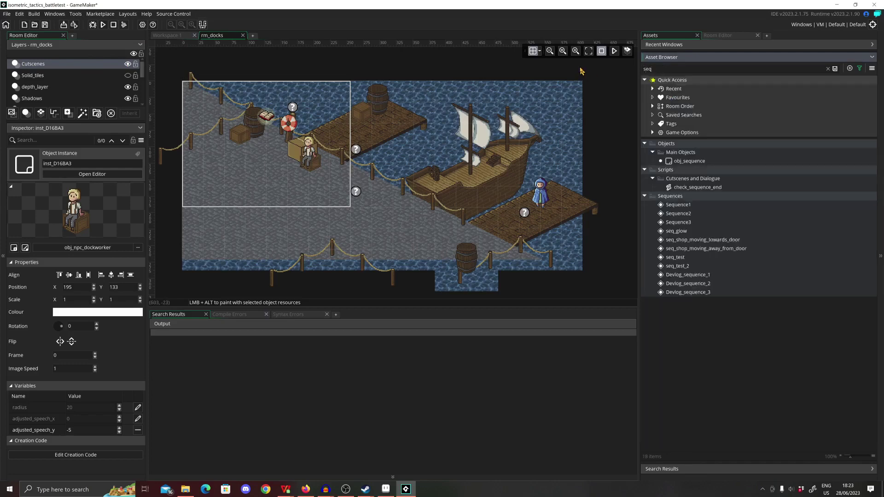
scroll(695, 390, "down", 5)
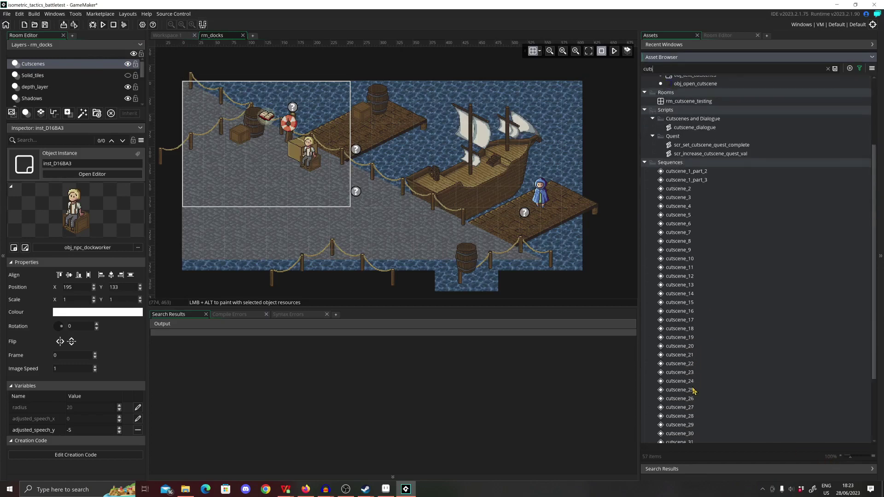
Step: Open the cutscene_25 sequence, zoom in and play it back
double_click(691, 389)
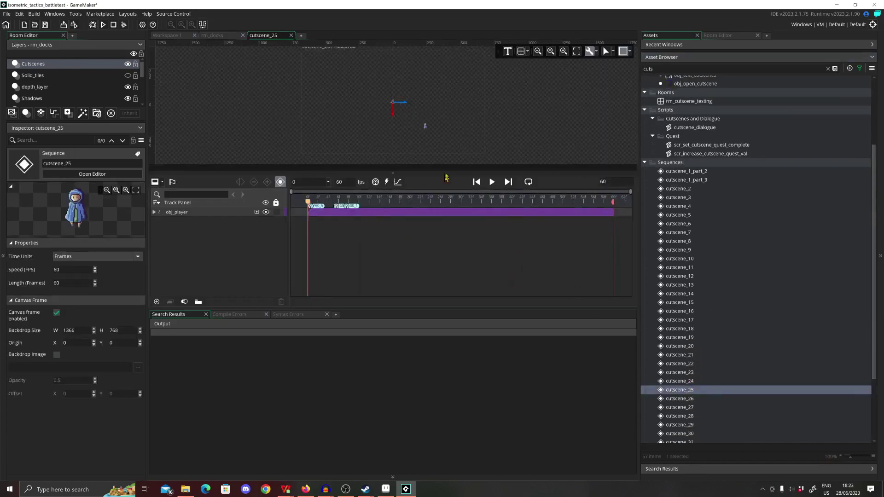
left_click(563, 51)
left_click(564, 51)
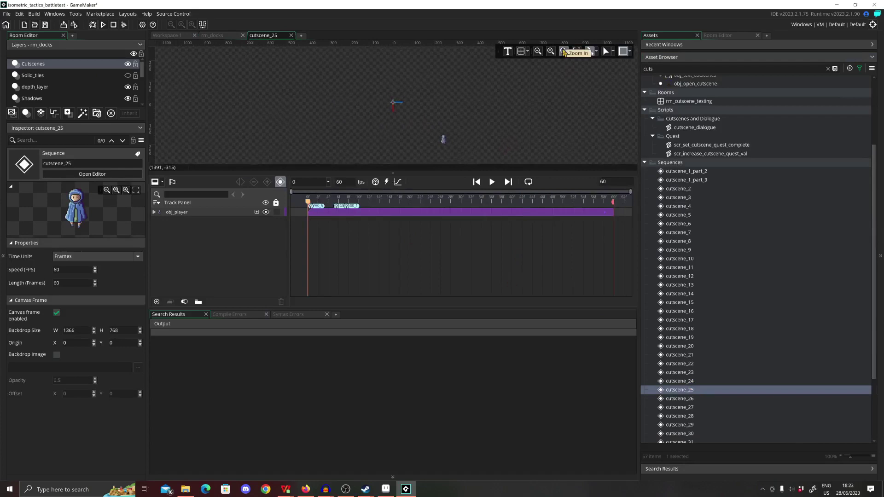
scroll(519, 145, "up", 2, "ctrl")
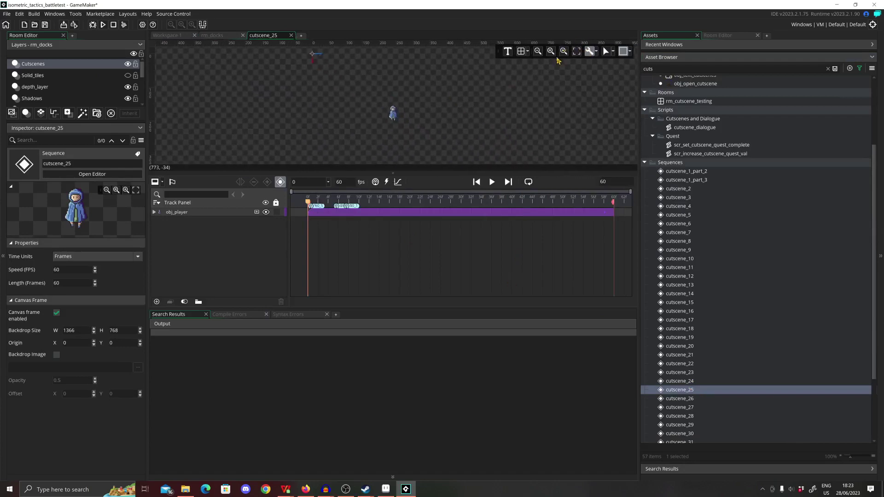
left_click(492, 182)
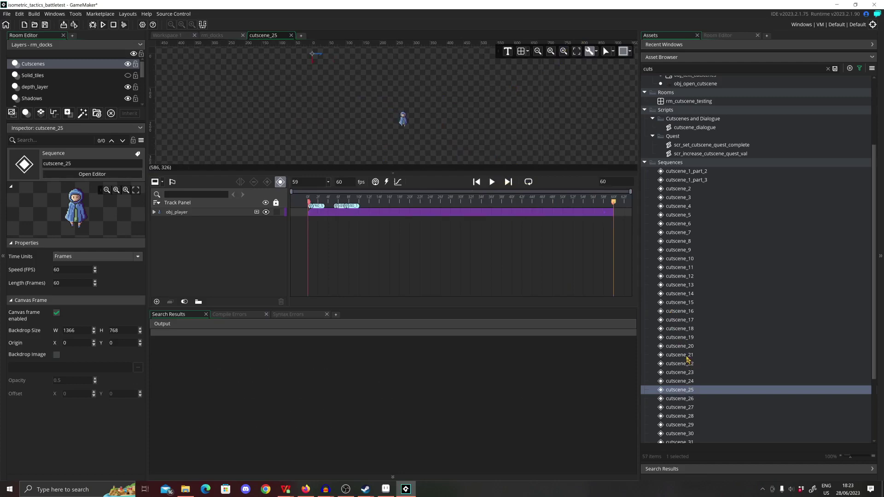
Step: Open and play back cutscene_21, then return to the rm_docks room
double_click(686, 355)
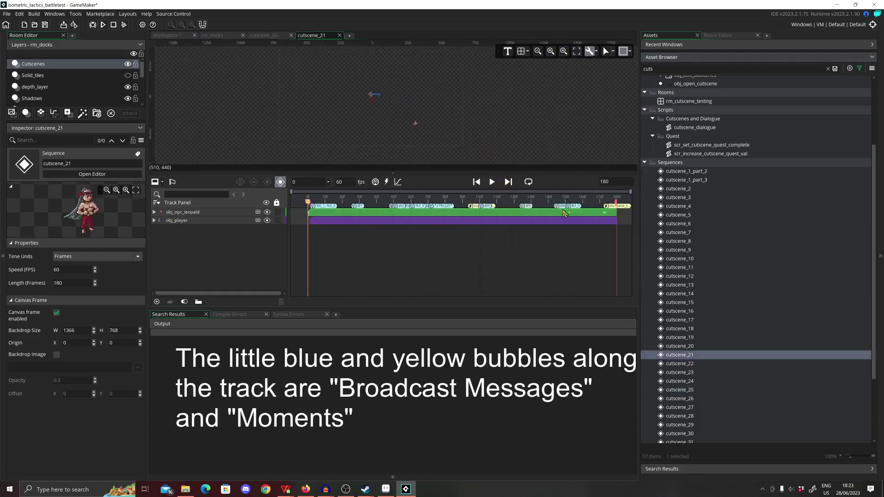
left_click(562, 51)
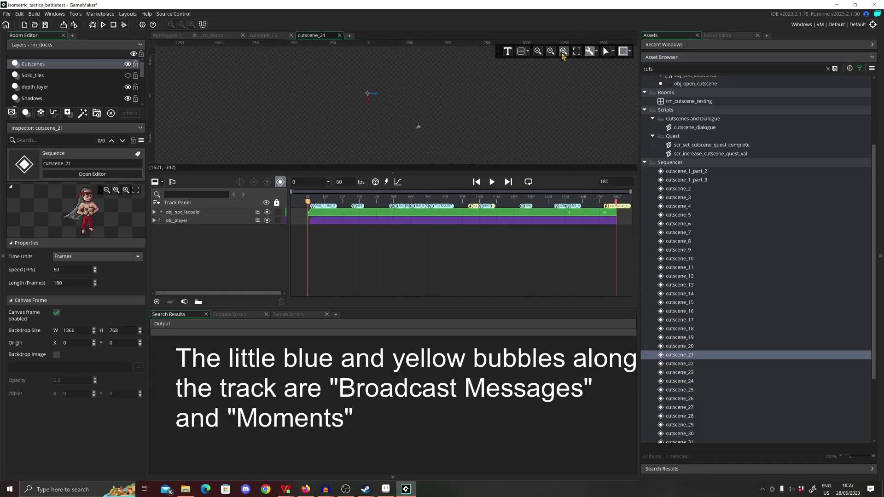
left_click(562, 51)
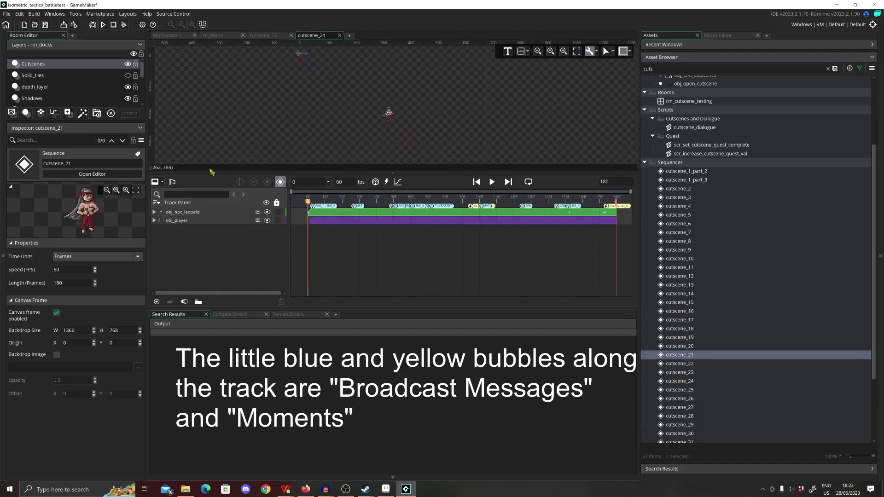
left_click(492, 184)
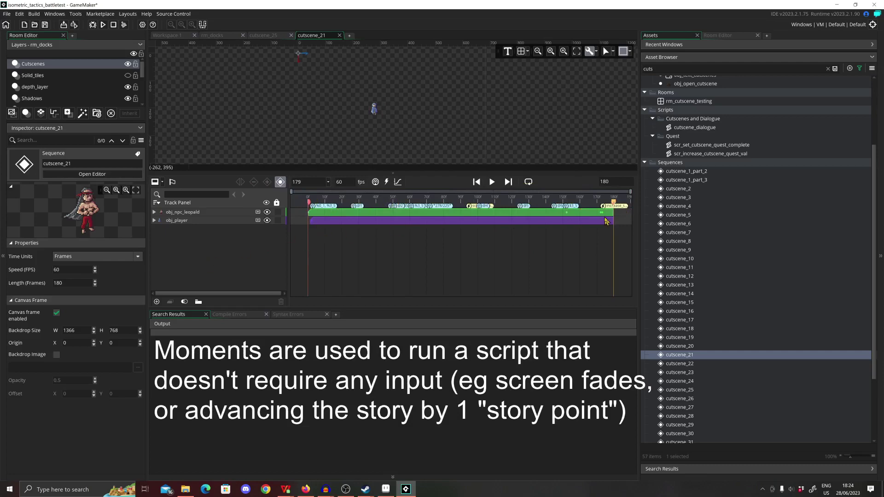
left_click(276, 35)
left_click(209, 37)
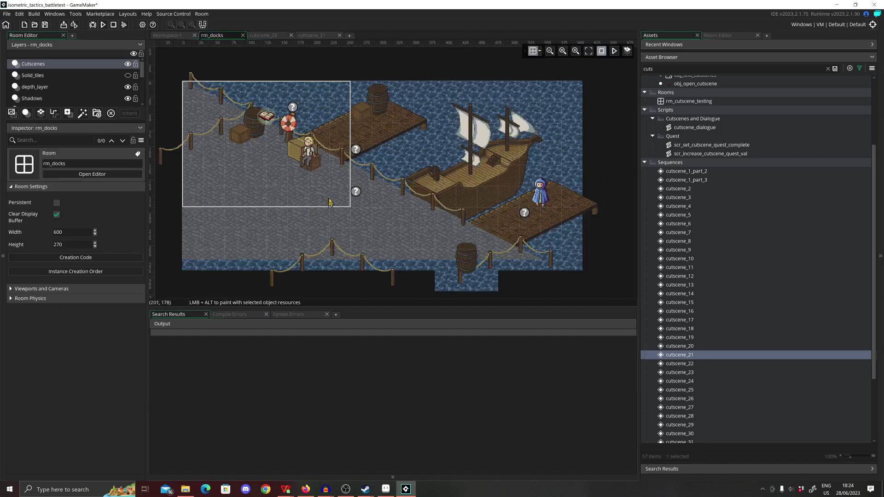
Step: Select the Cutscenes layer to list its single obj_npc_dockworker instance
middle_click_drag(324, 190, 332, 191)
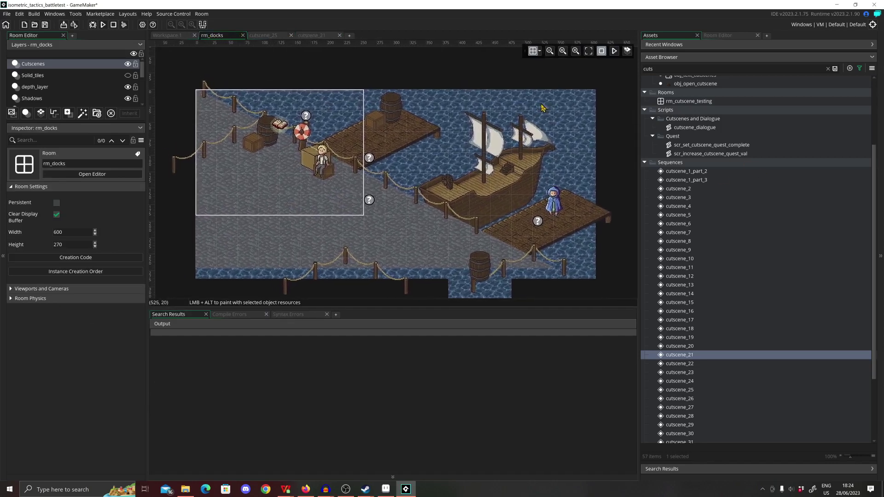
left_click(74, 64)
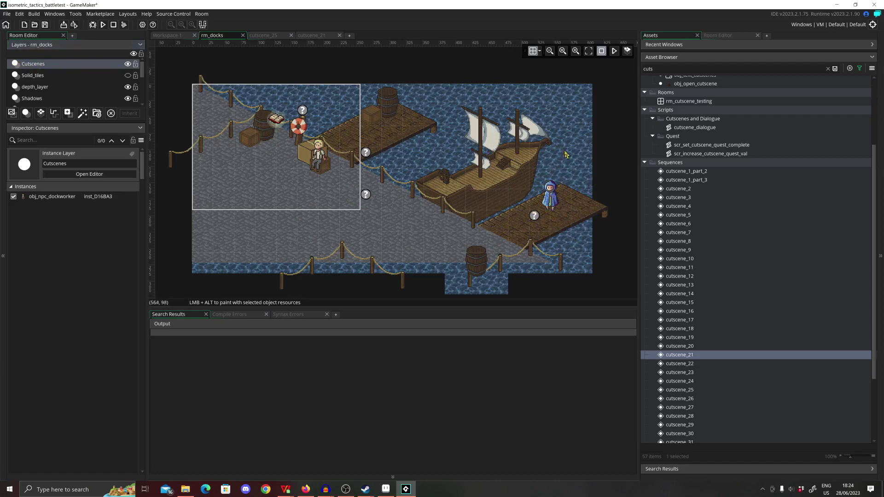
middle_click_drag(563, 152, 534, 145)
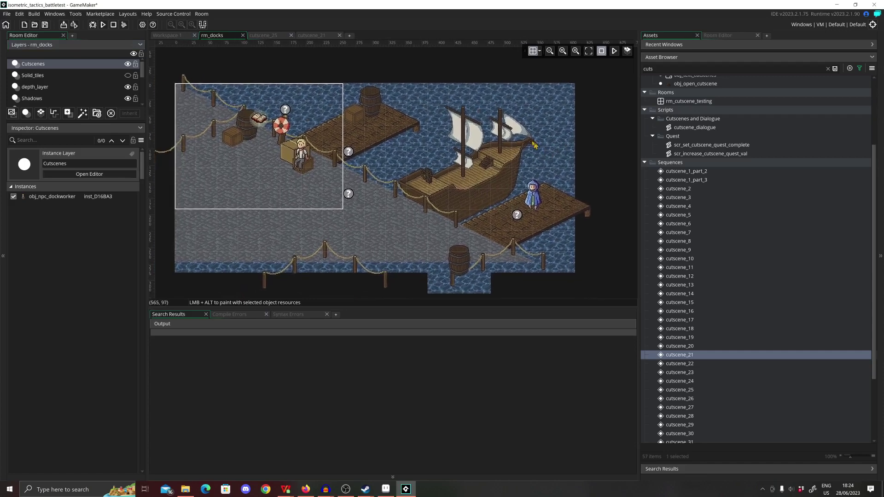
Step: Show the Solid_tiles layer and its instances, then zoom out to frame the whole rm_docks map
left_click(128, 75)
middle_click_drag(445, 128, 467, 137)
left_click(45, 76)
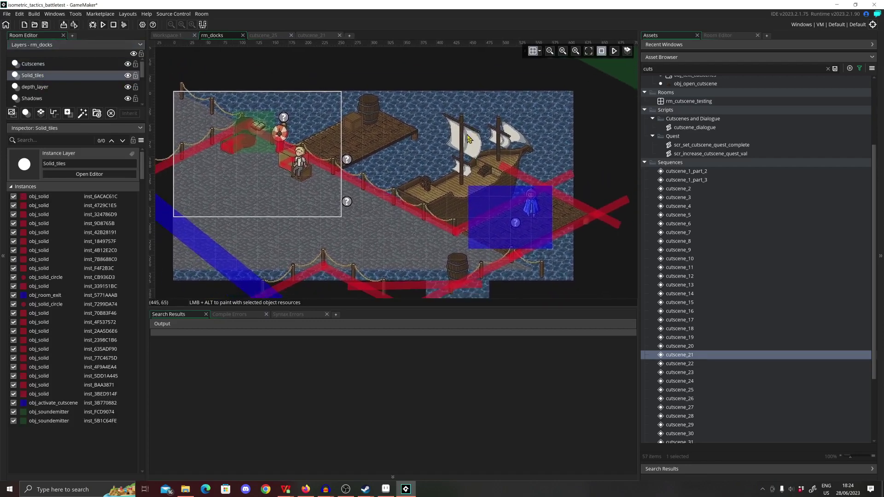
scroll(467, 138, "down", 2)
left_click(549, 52)
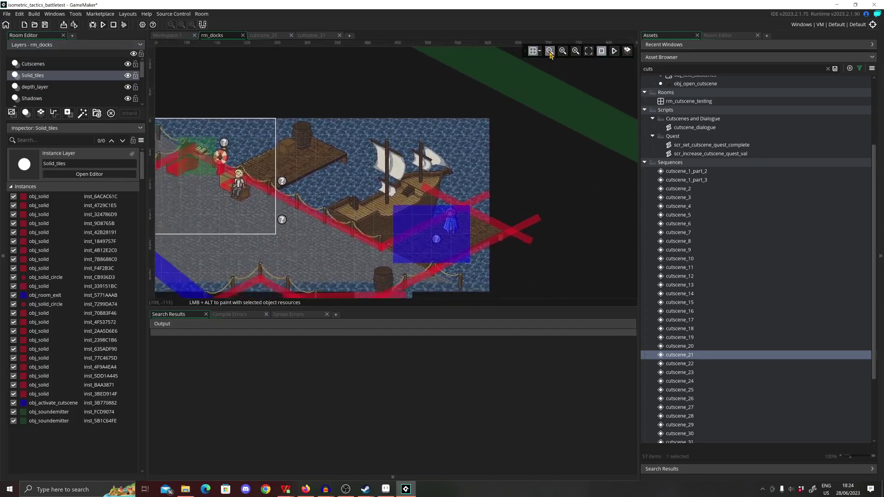
middle_click_drag(418, 155, 469, 125)
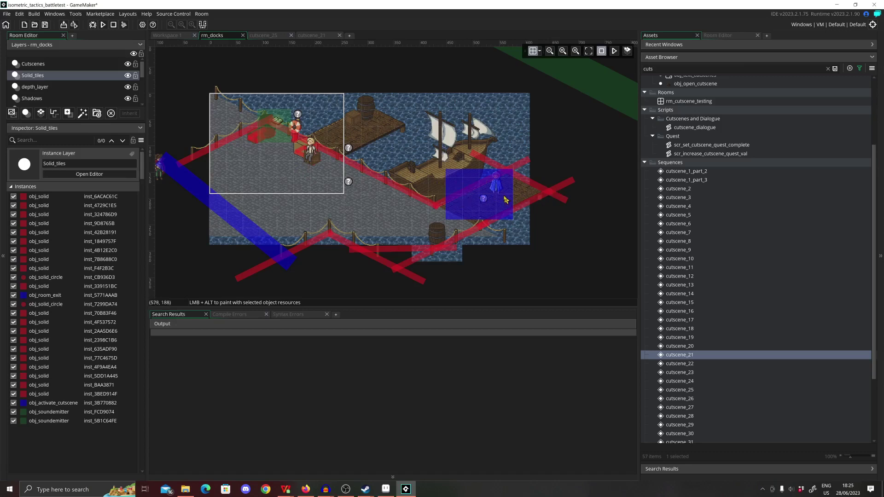
Step: Inspect the cutscene trigger and room exit instances' properties and variables, then collapse them
double_click(459, 208)
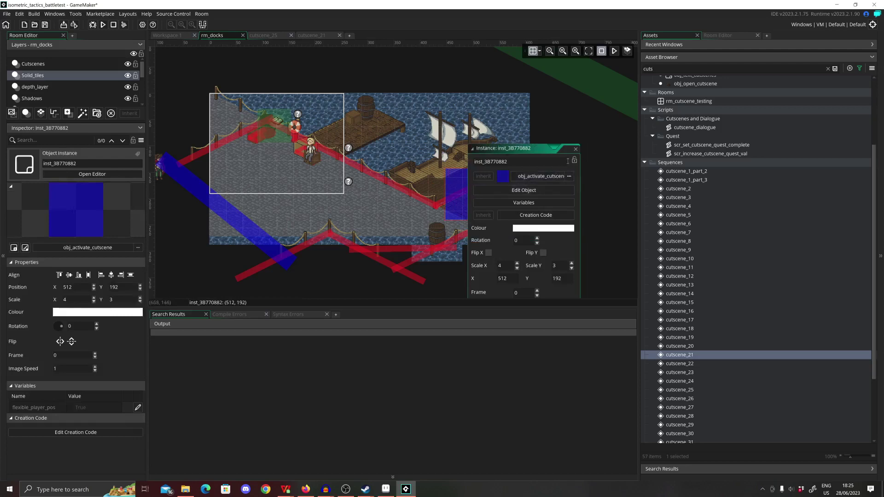
left_click(575, 150)
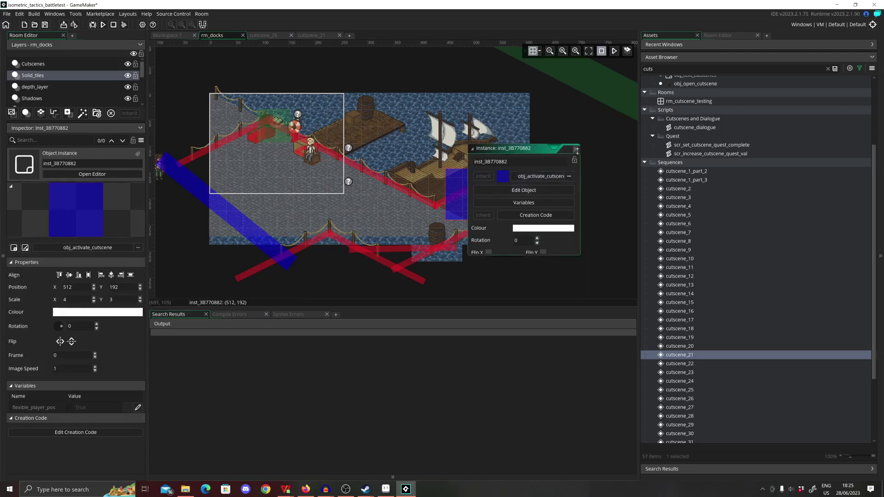
double_click(228, 213)
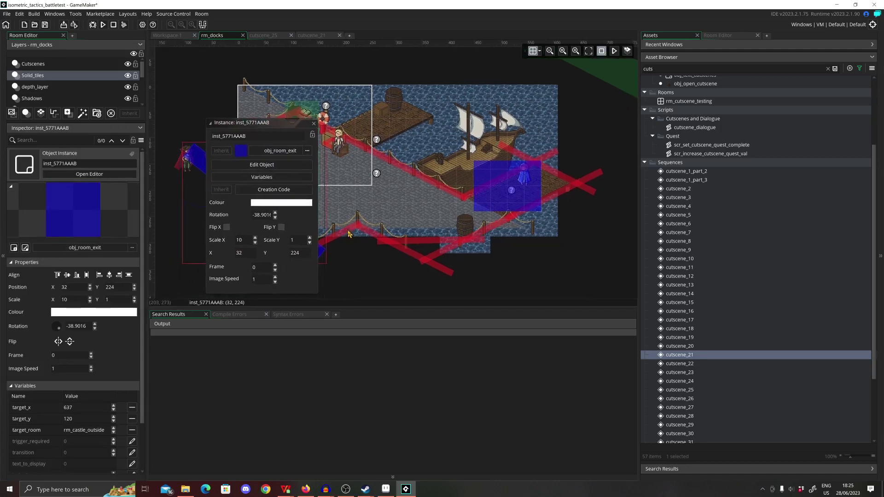
middle_click_drag(313, 259, 345, 251)
left_click(274, 178)
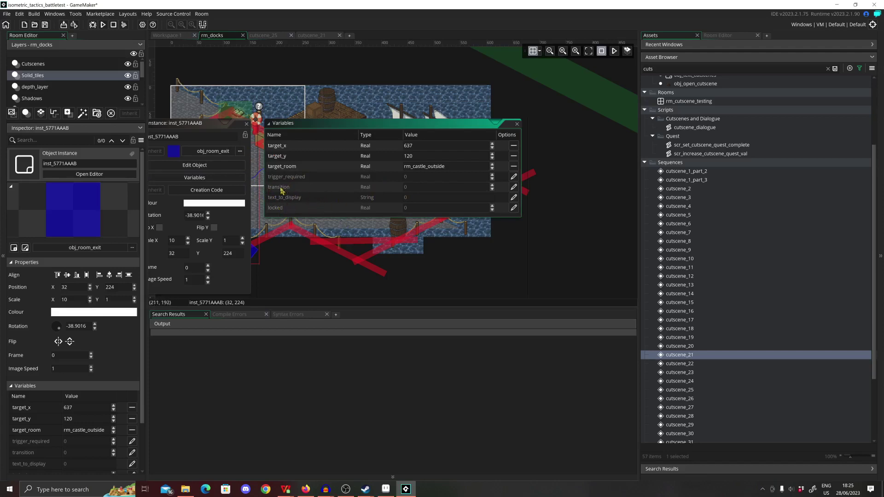
double_click(245, 126)
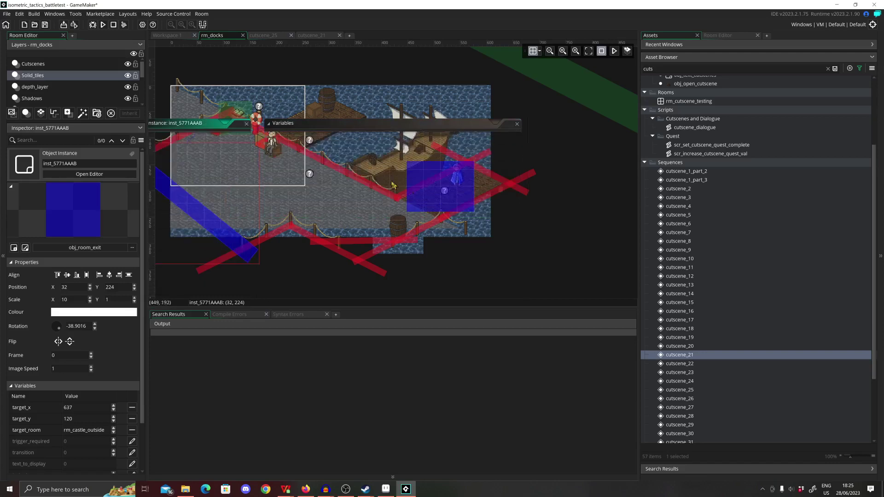
Step: Pan the rm_docks view across the docks until the green bar instance is visible
middle_click_drag(392, 185, 398, 206)
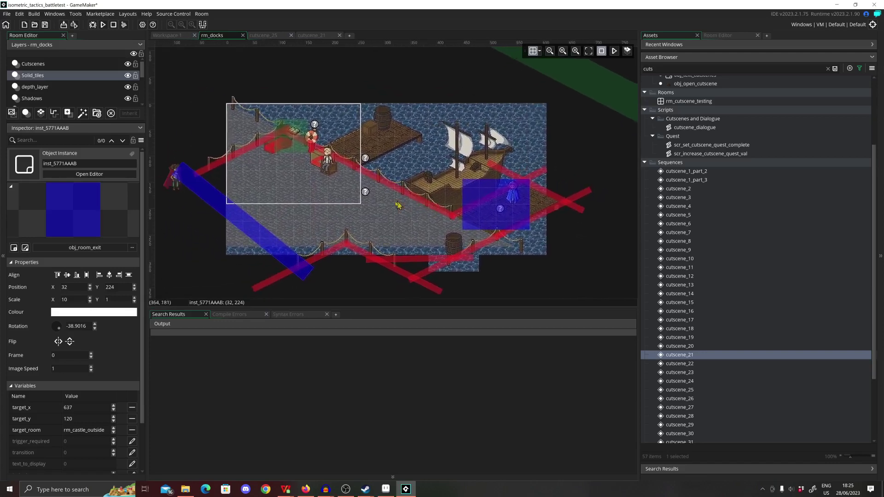
scroll(396, 205, "right", 2, "shift")
middle_click_drag(537, 62, 464, 111)
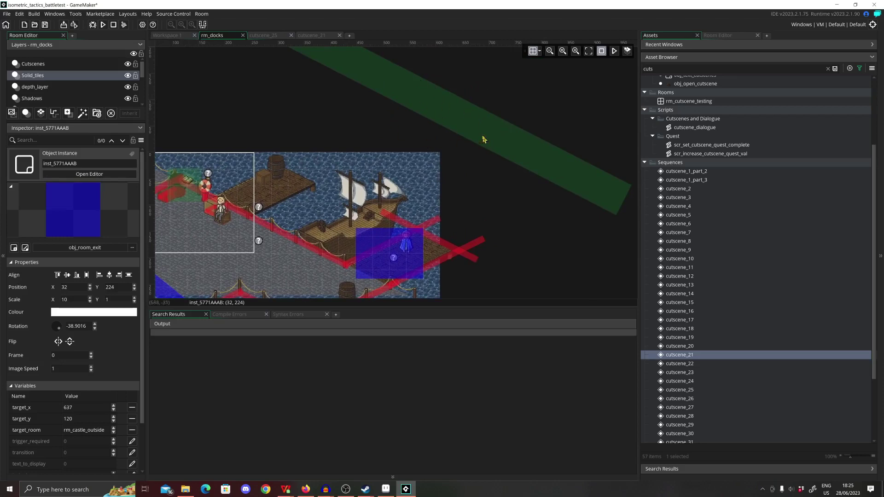
middle_click_drag(353, 139, 434, 124)
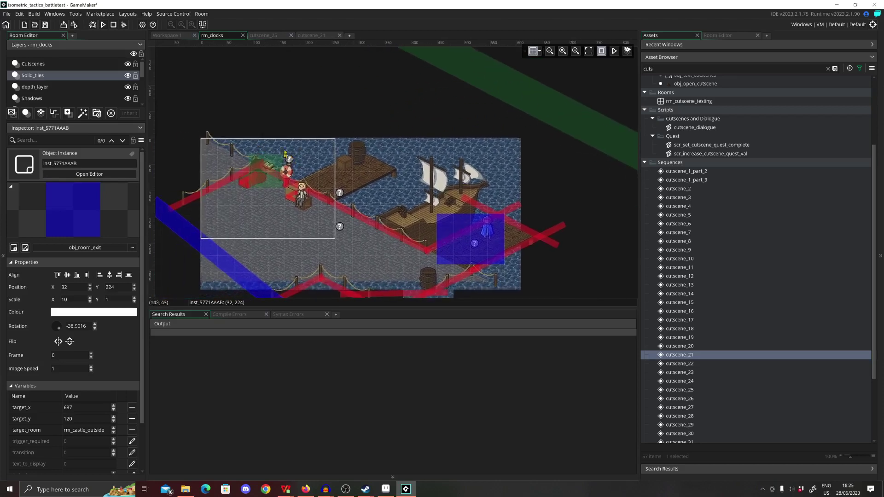
mouse_move(502, 105)
middle_mouse_down()
mouse_move(398, 134)
mouse_move(458, 190)
mouse_move(416, 109)
mouse_move(457, 87)
mouse_move(502, 99)
middle_mouse_up()
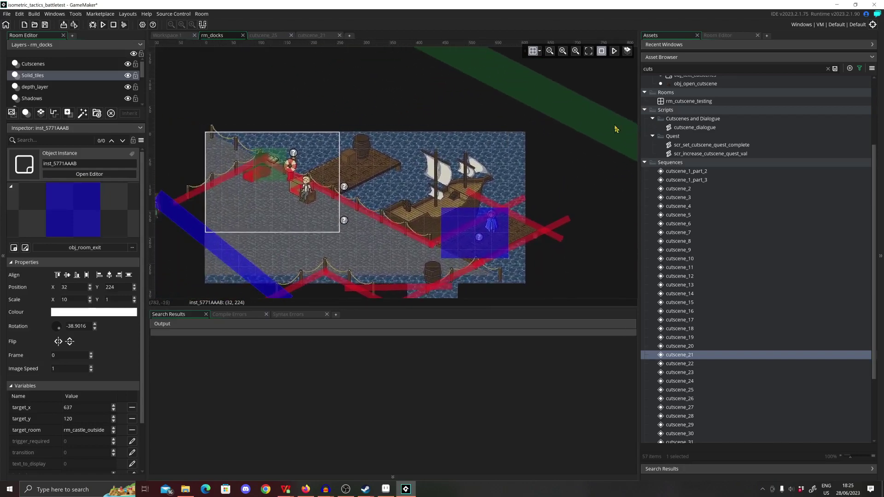
middle_click_drag(616, 130, 441, 221)
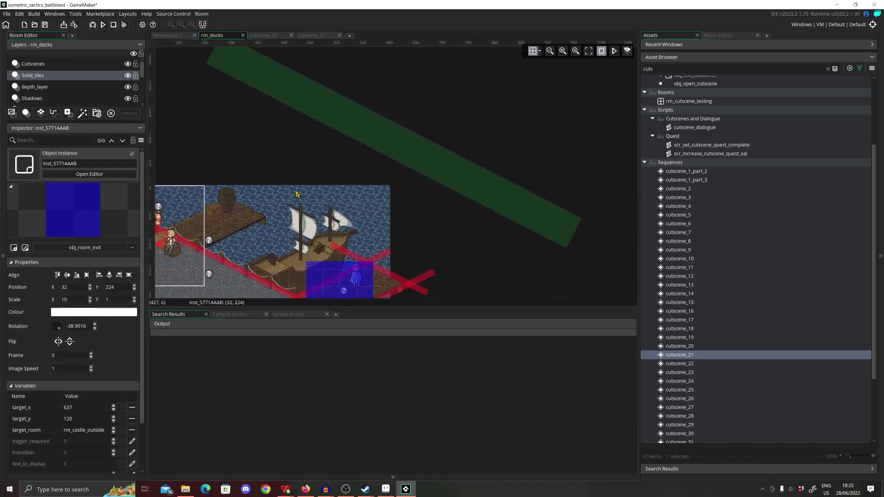
middle_click_drag(298, 193, 319, 191)
Step: Check the green sound emitter's variables, close its popup, and pan back to the docks
double_click(423, 147)
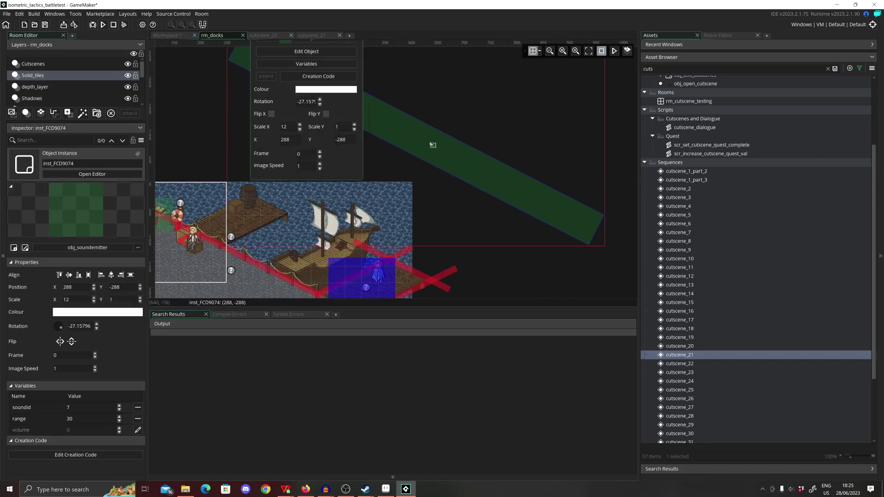
left_click(347, 140)
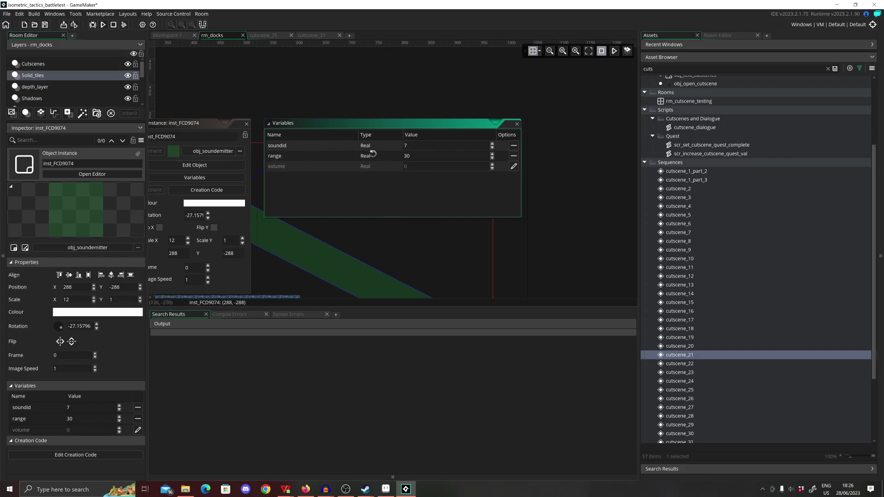
left_click(246, 123)
middle_click_drag(269, 262, 570, 144)
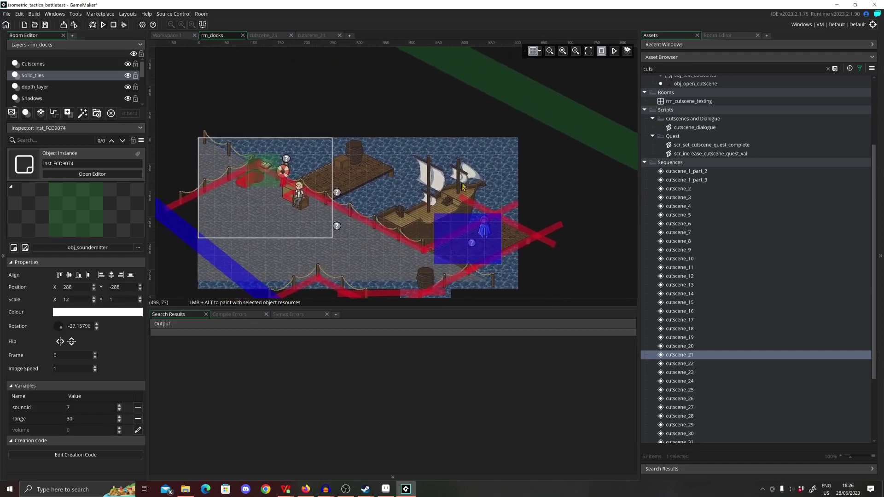
middle_click_drag(328, 249, 355, 221)
Step: Toggle the Solid_tiles layer off, on and off again, leaving the collision objects hidden
left_click(127, 75)
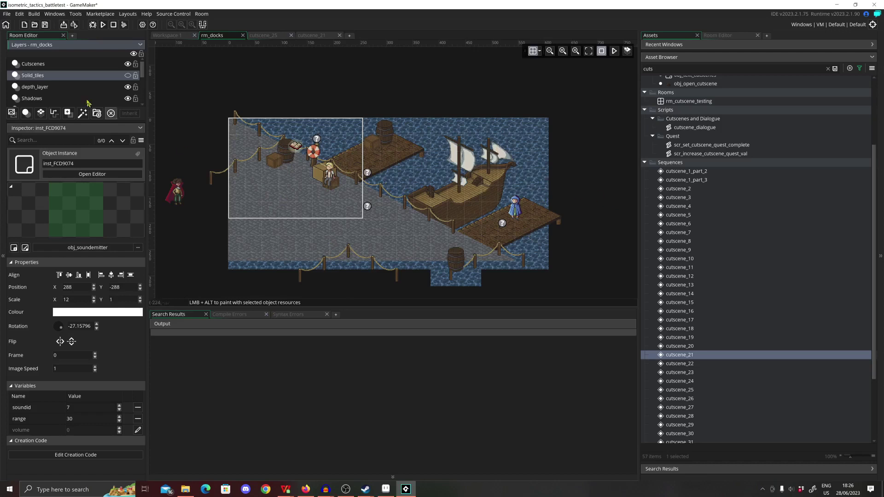
left_click(128, 76)
left_click(128, 76)
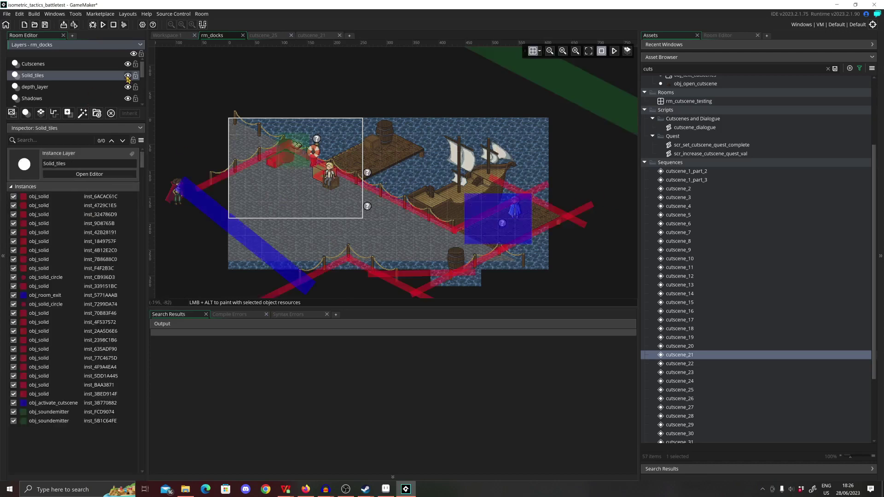
left_click(127, 76)
mouse_move(542, 158)
middle_mouse_down()
mouse_move(487, 161)
mouse_move(540, 164)
middle_mouse_up()
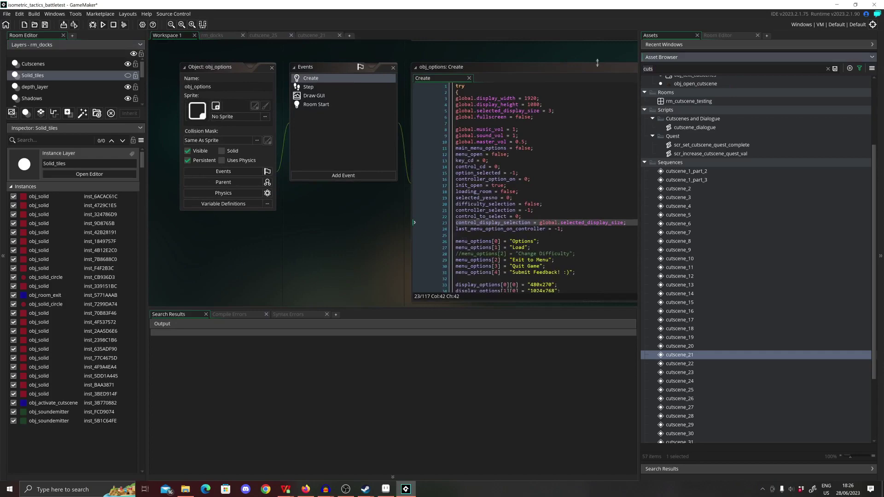
key("BackSpace")
key("BackSpace")
key("BackSpace")
key("BackSpace")
type("obj_main")
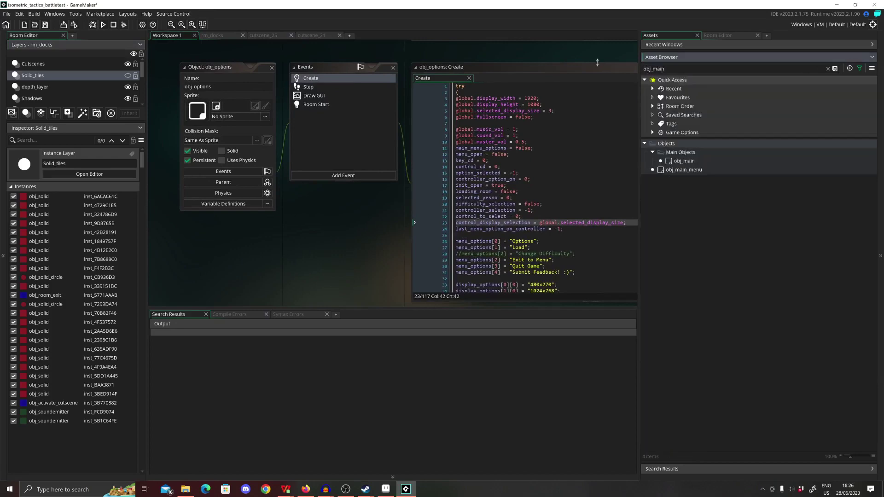
double_click(686, 161)
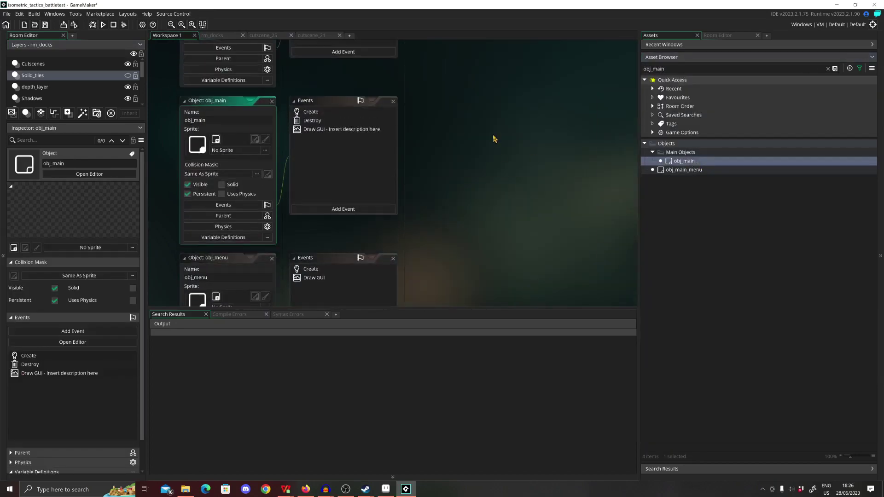
double_click(316, 112)
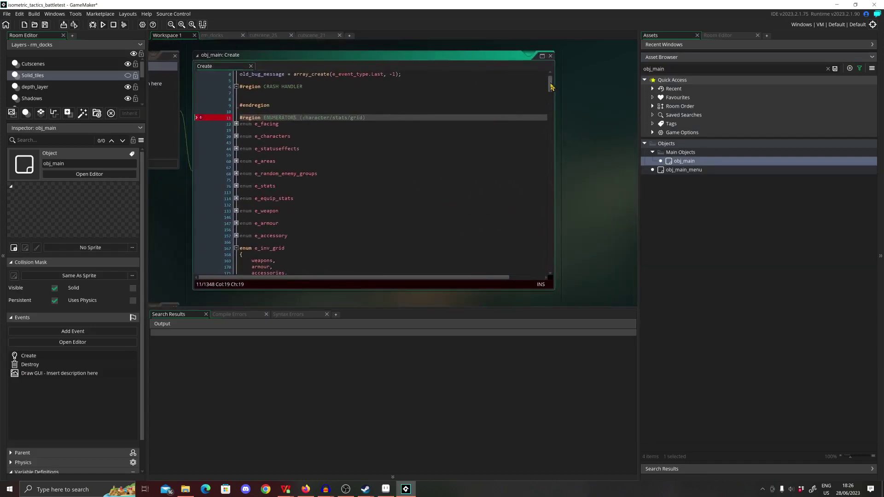
left_click_drag(551, 86, 557, 211)
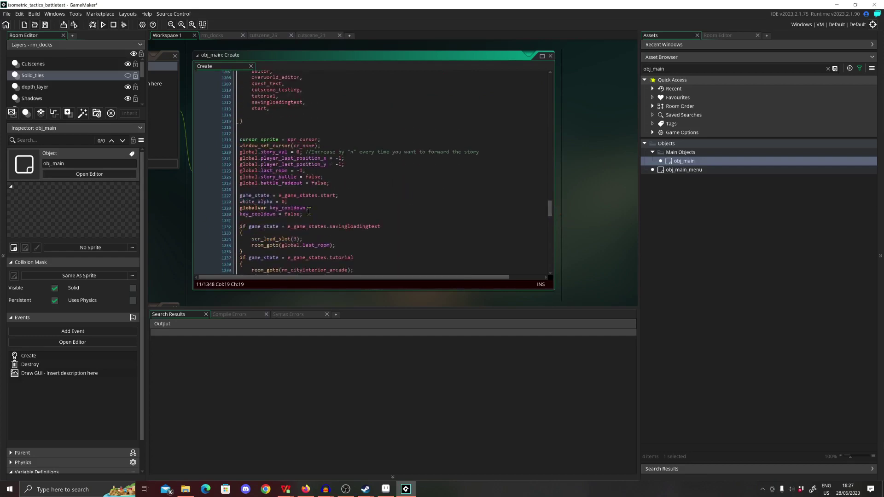
scroll(322, 180, "down", 3)
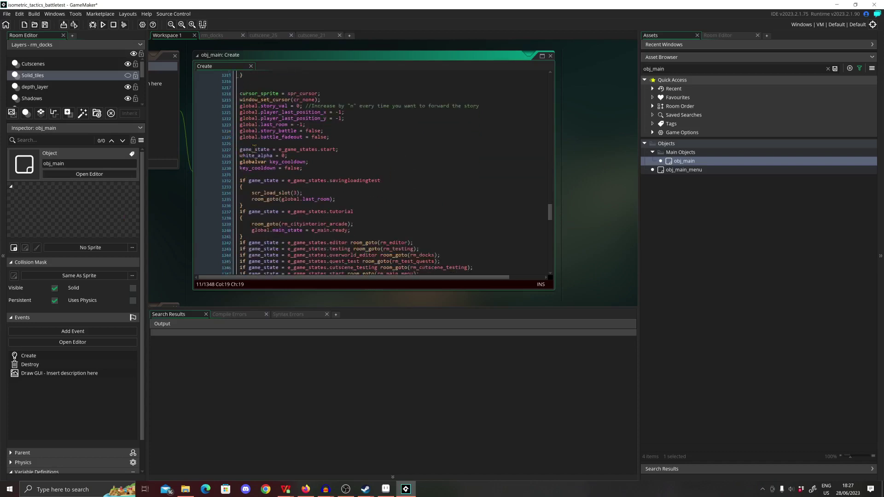
left_click(349, 151)
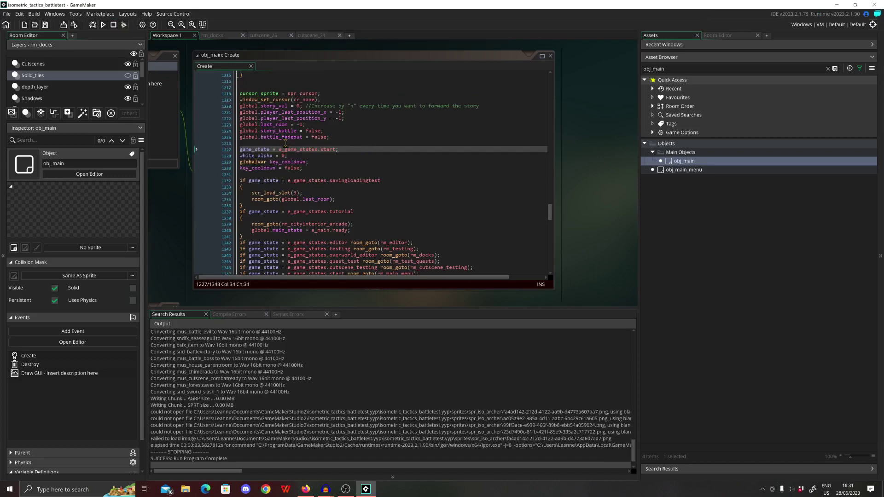
scroll(336, 157, "up", 5)
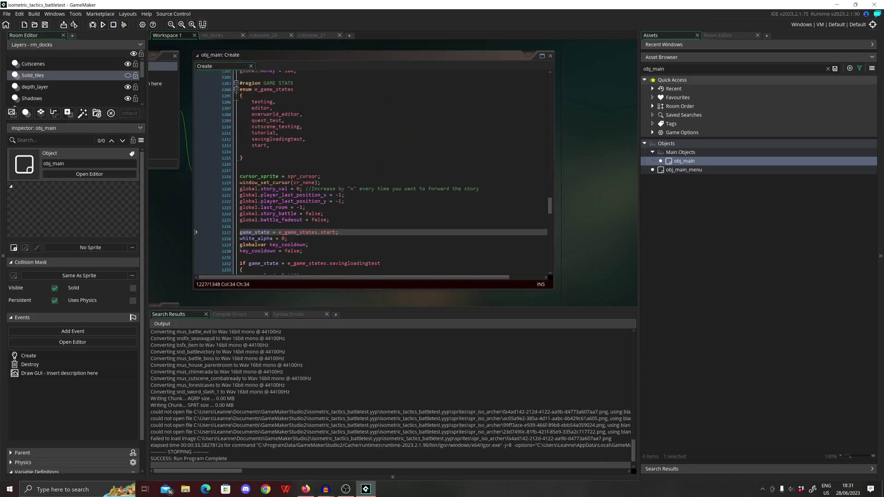
scroll(379, 184, "down", 2)
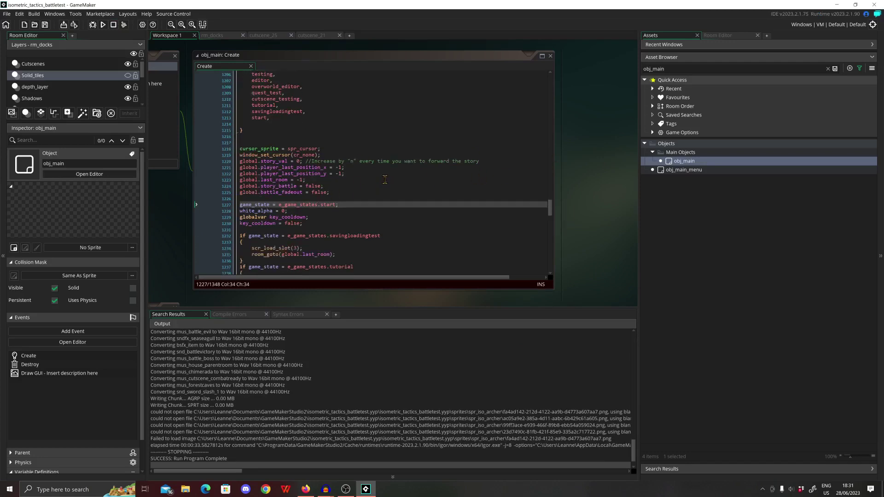
scroll(385, 179, "up", 1)
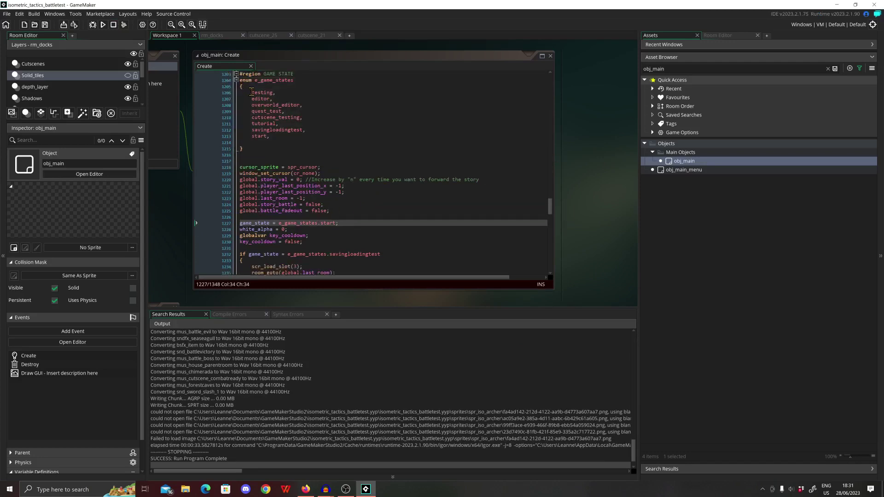
left_click_drag(251, 92, 276, 93)
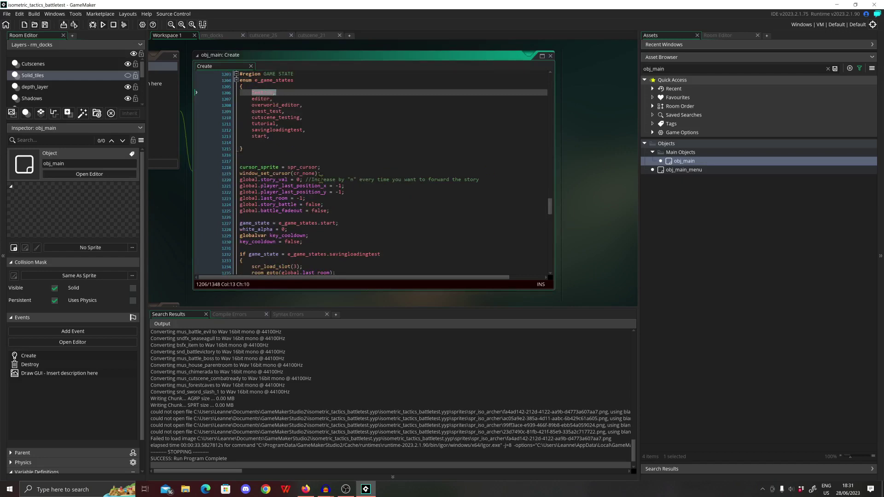
left_click(361, 217)
scroll(361, 218, "down", 6)
scroll(361, 217, "down", 10)
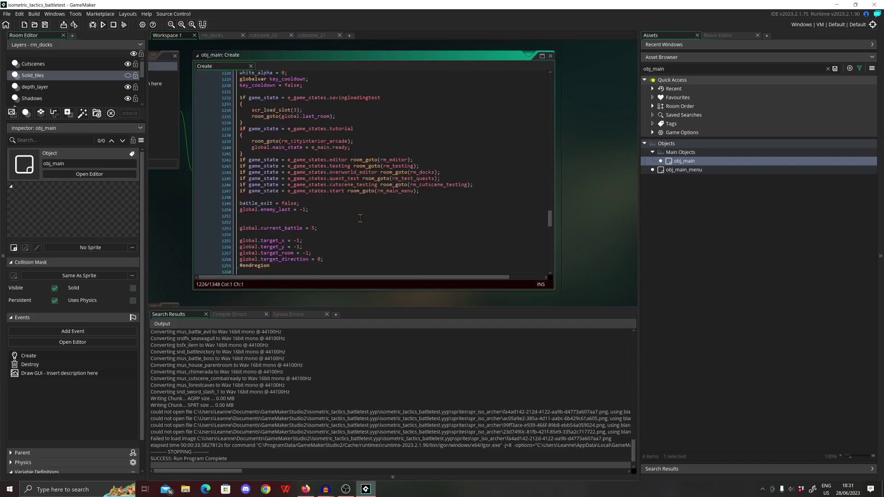
scroll(340, 167, "down", 20)
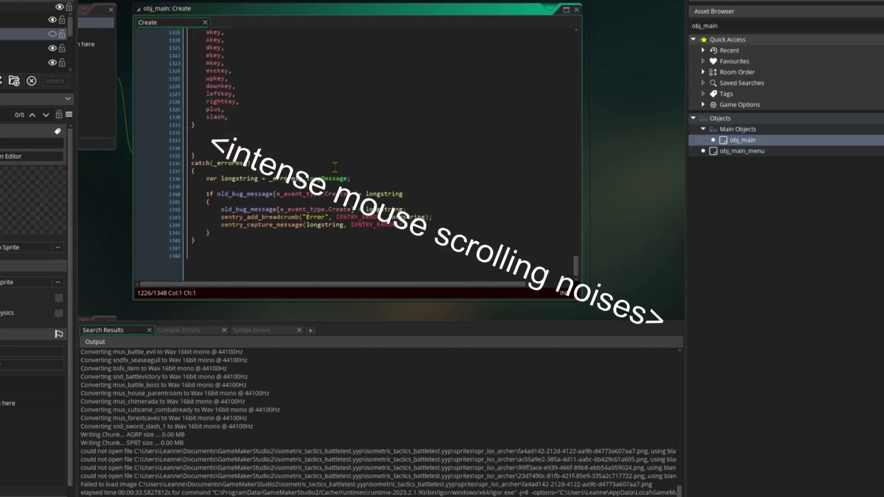
scroll(334, 167, "up", 20)
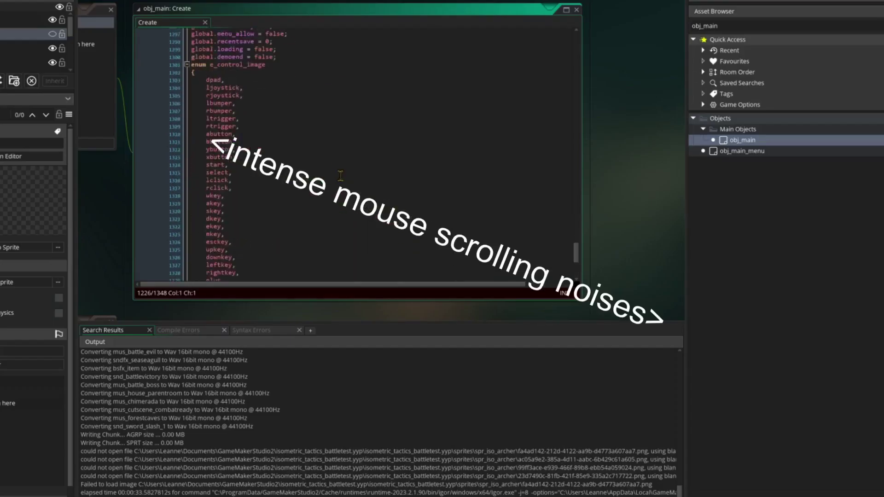
scroll(396, 192, "up", 3)
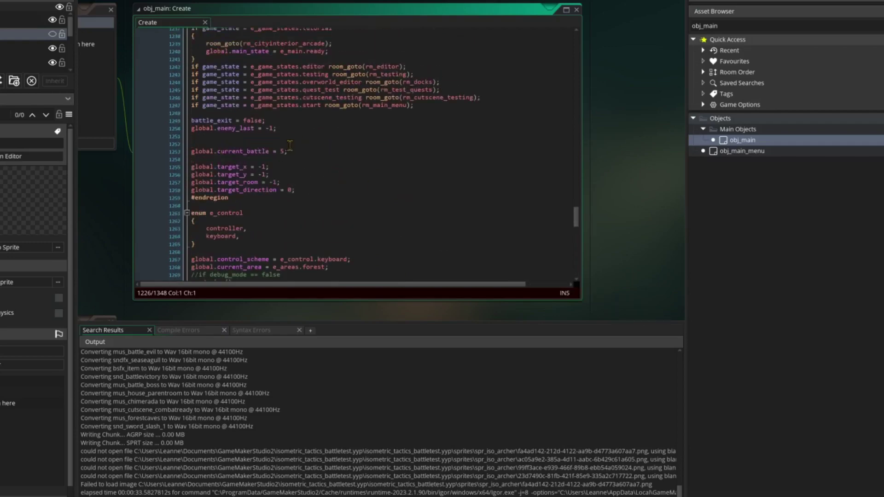
left_click_drag(290, 151, 190, 154)
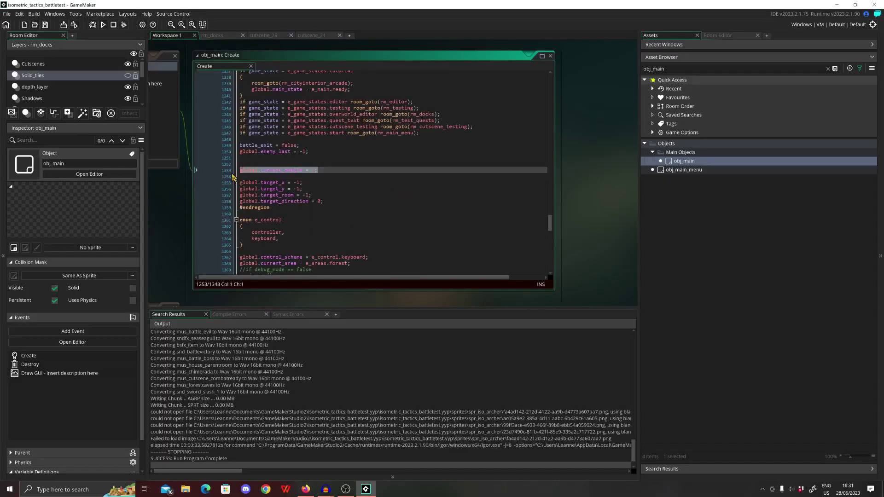
left_click(326, 150)
scroll(328, 149, "up", 5)
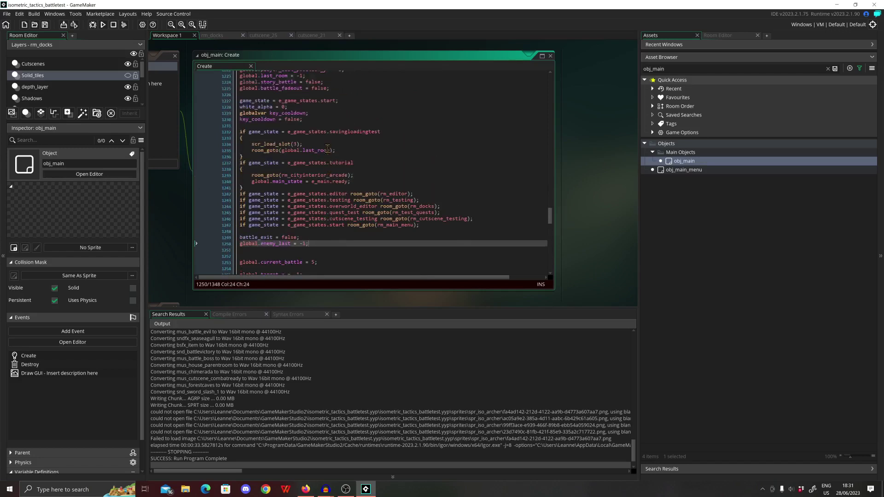
scroll(351, 190, "up", 7)
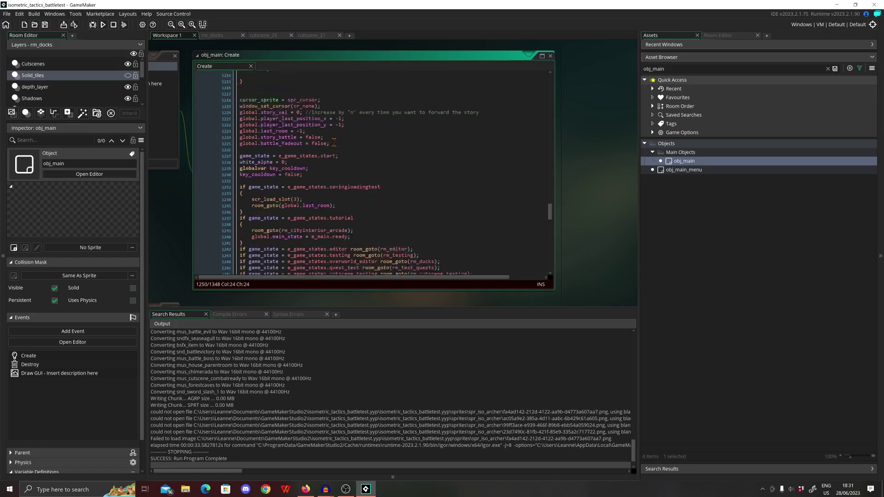
scroll(322, 138, "up", 1)
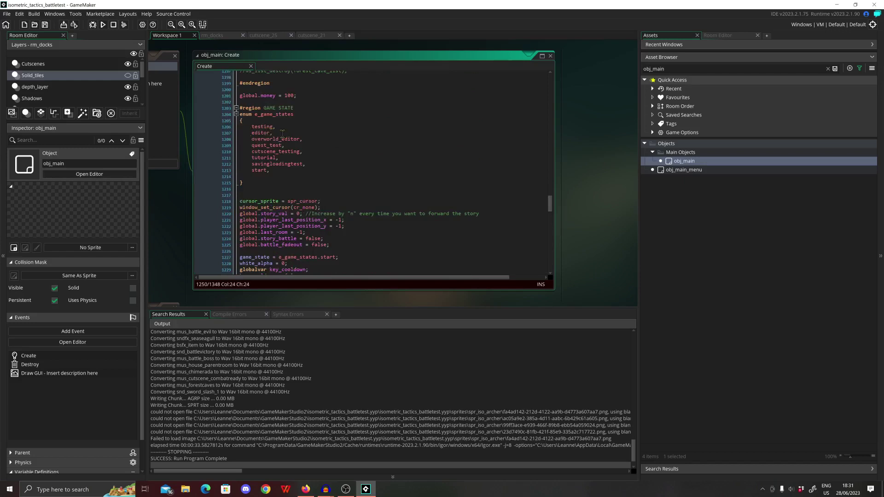
left_click(282, 133)
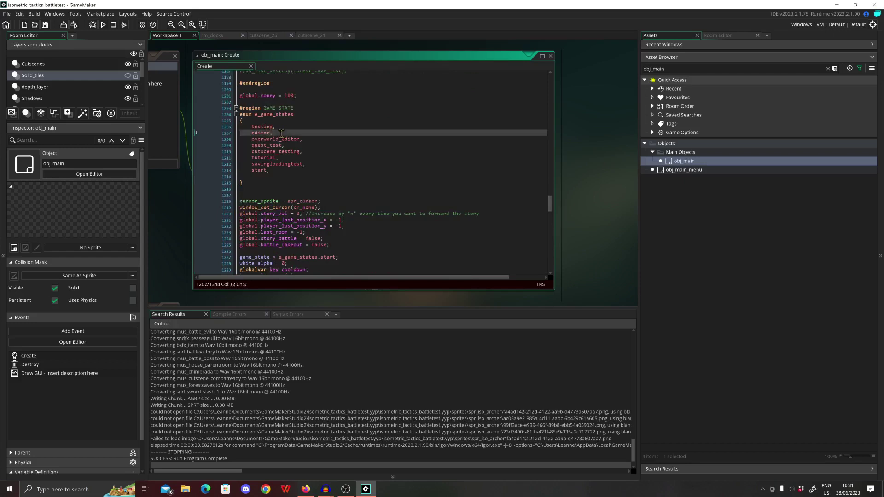
key("Home")
key("Down")
key("Down")
key("Down")
key("Down")
key("Down")
key("Down")
key("Down")
key("Down")
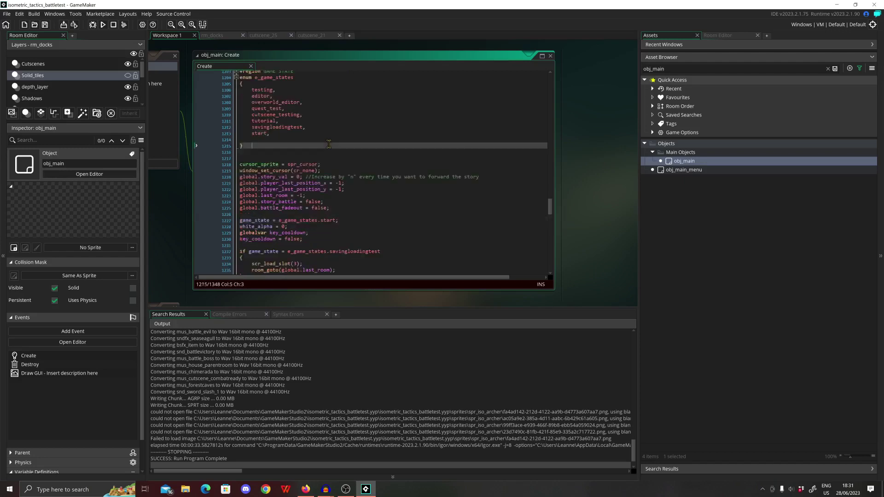
scroll(317, 145, "down", 1)
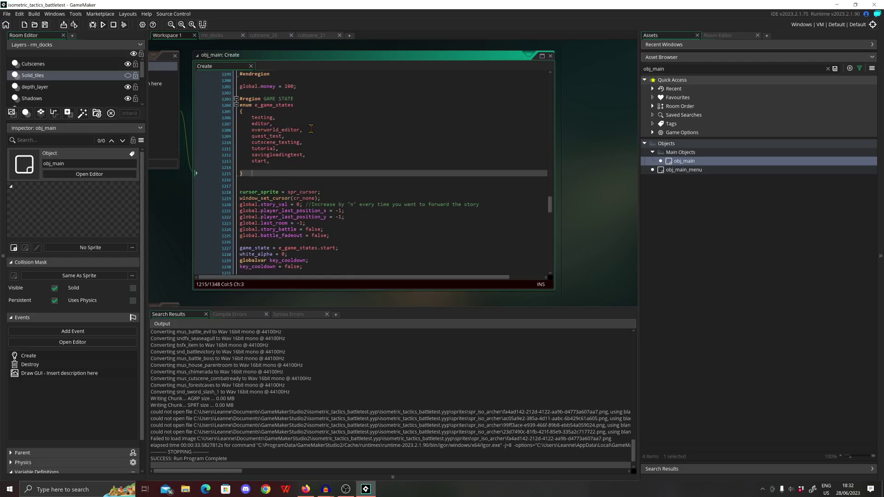
scroll(311, 129, "down", 3)
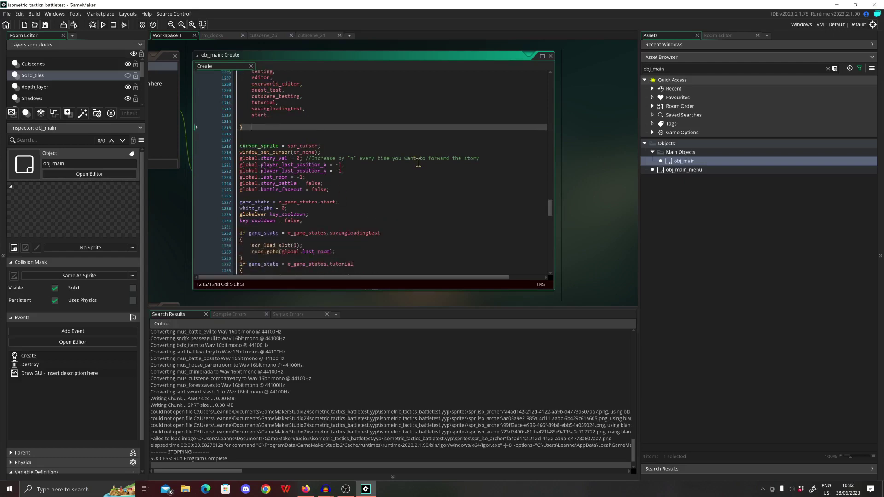
Step: Highlight rm_docks in obj_main's Create code and scroll through the e_game_states enum
scroll(415, 182, "down", 5)
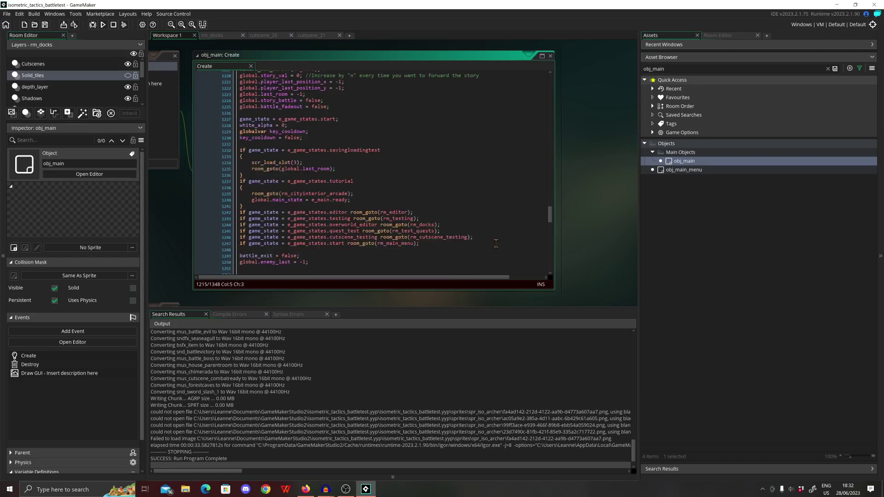
left_click_drag(409, 225, 434, 228)
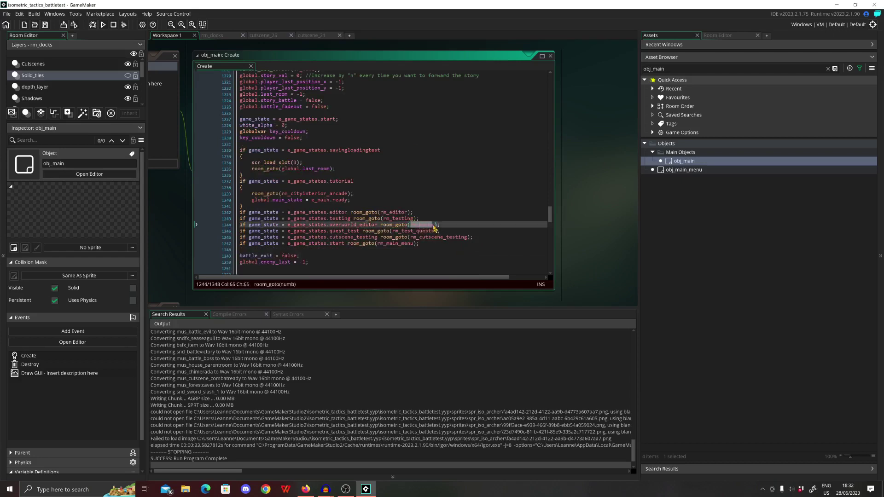
left_click(410, 174)
scroll(411, 173, "up", 2)
scroll(411, 172, "up", 6)
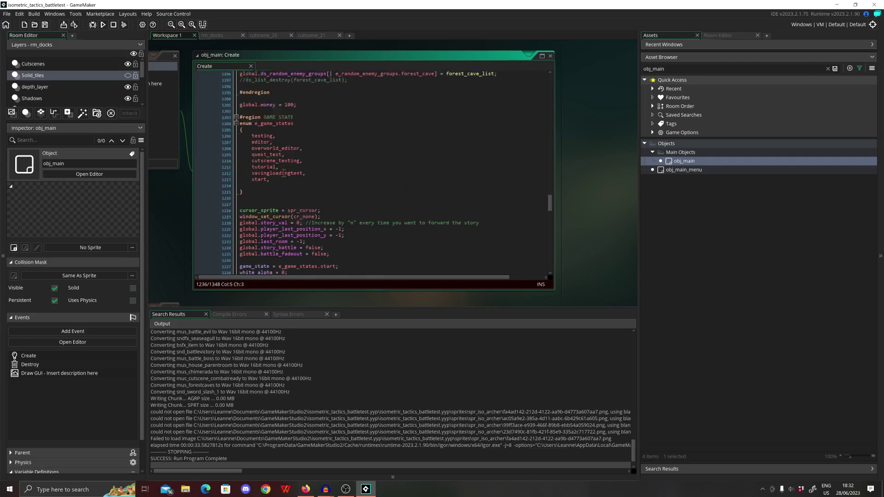
scroll(310, 154, "down", 3)
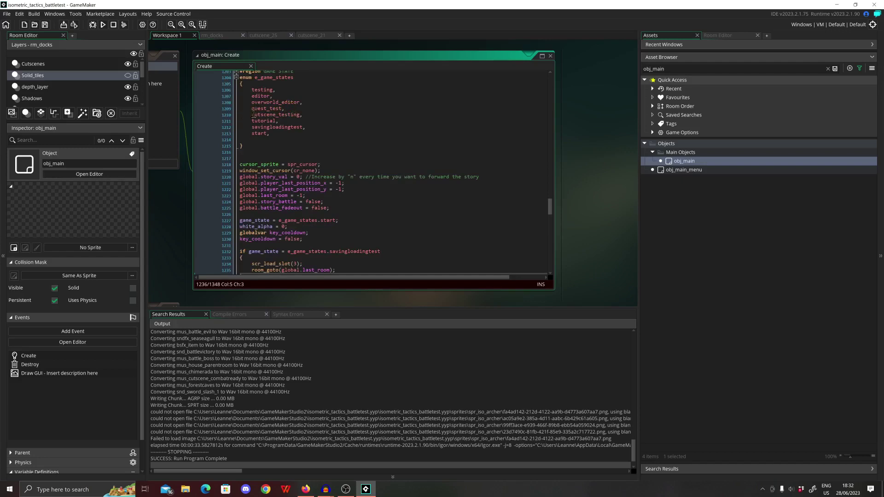
scroll(416, 185, "down", 8)
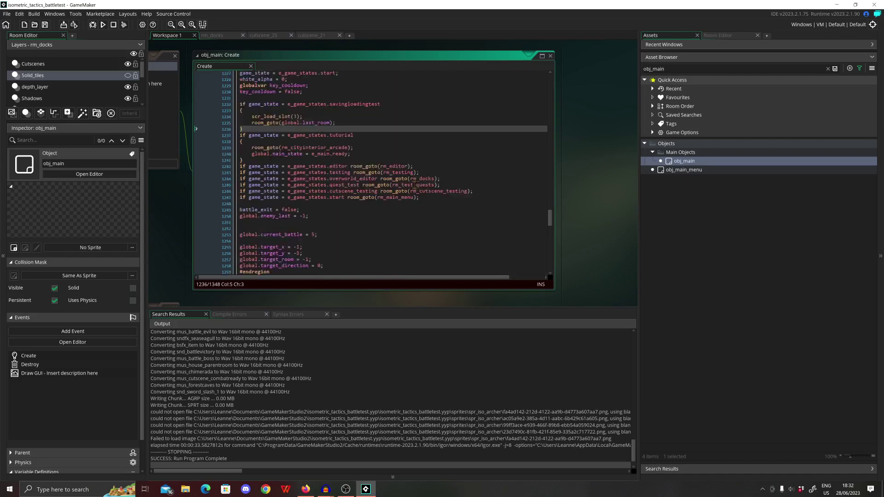
scroll(458, 147, "up", 10)
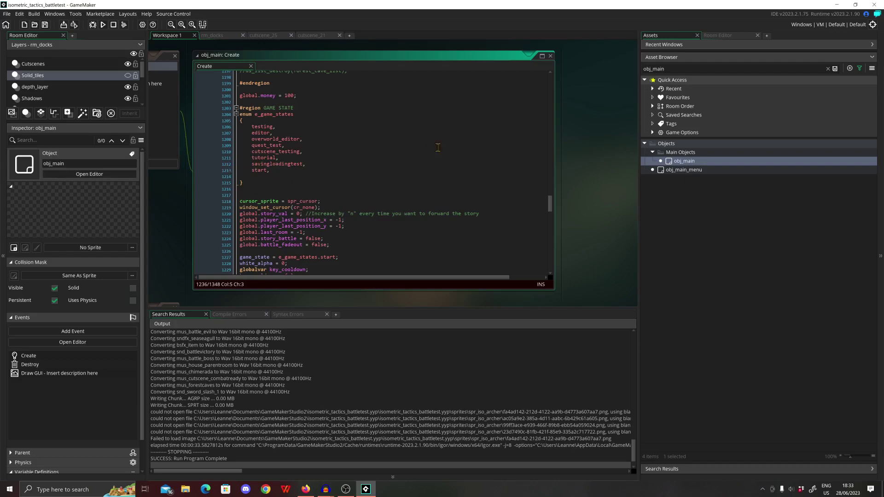
Step: Clear the asset search so the full asset tree with Sprites folders is listed
scroll(416, 156, "down", 2)
left_click(827, 68)
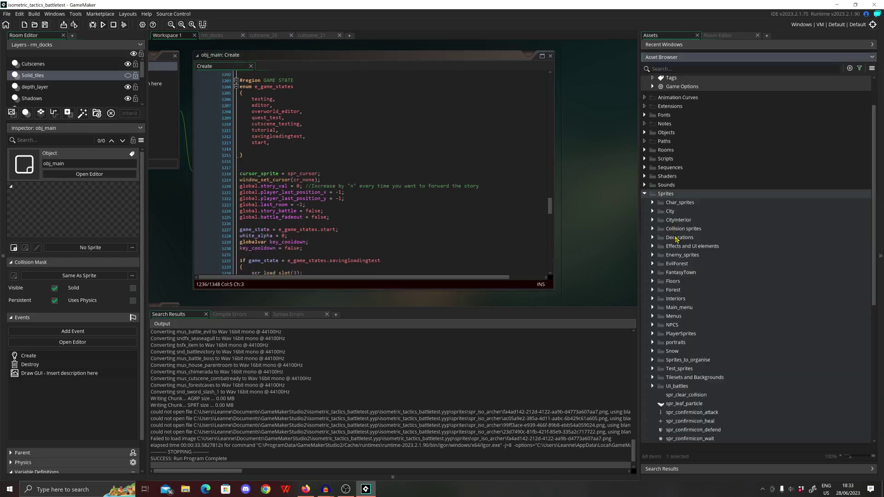
scroll(690, 277, "down", 10)
scroll(704, 304, "down", 3)
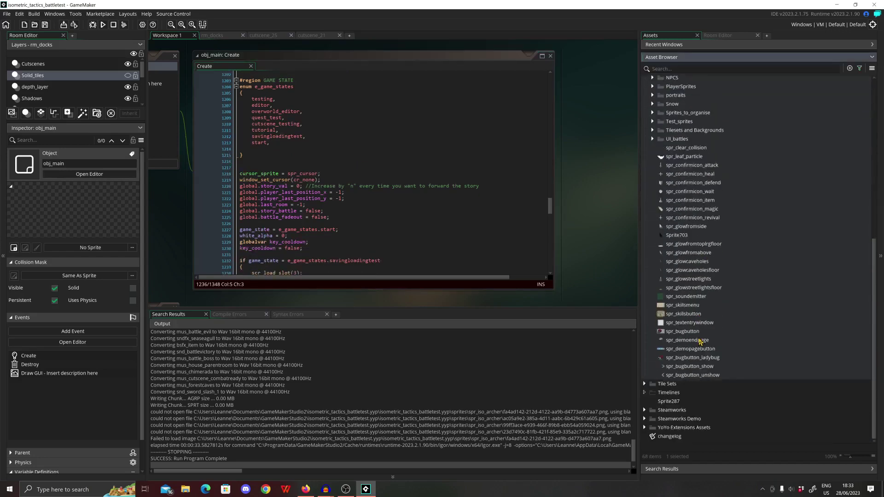
scroll(654, 126, "up", 3)
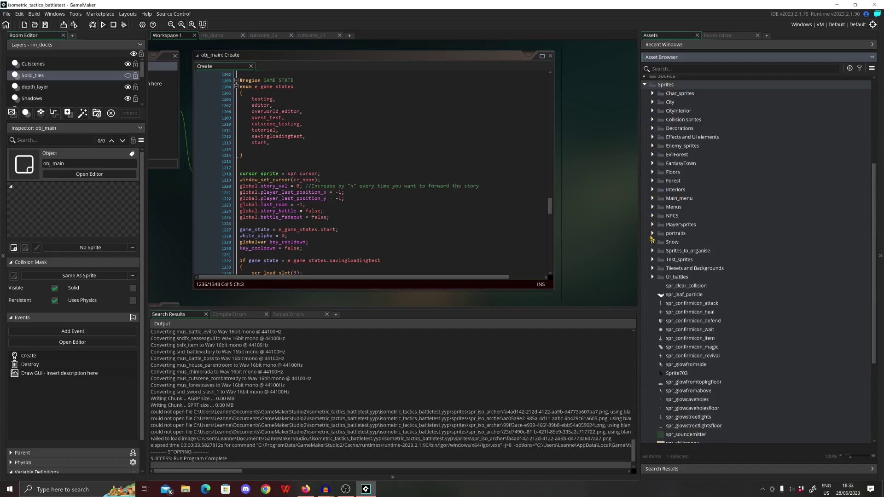
Step: Open spr_bat_e from the Char_sprites > Enemy_sprites > bat folders
left_click(652, 93)
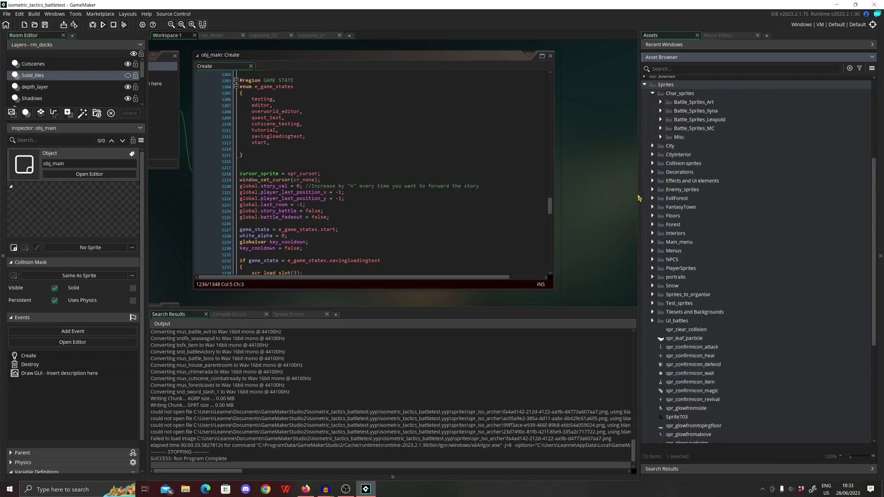
left_click(651, 190)
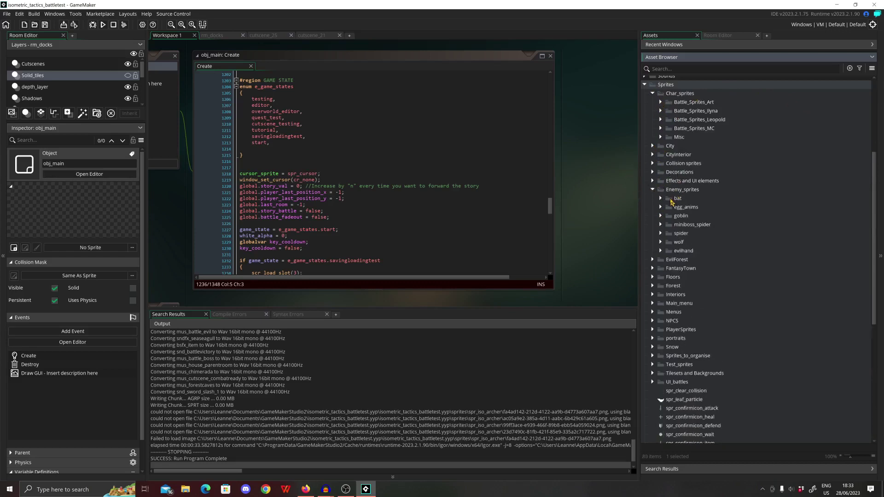
left_click(661, 199)
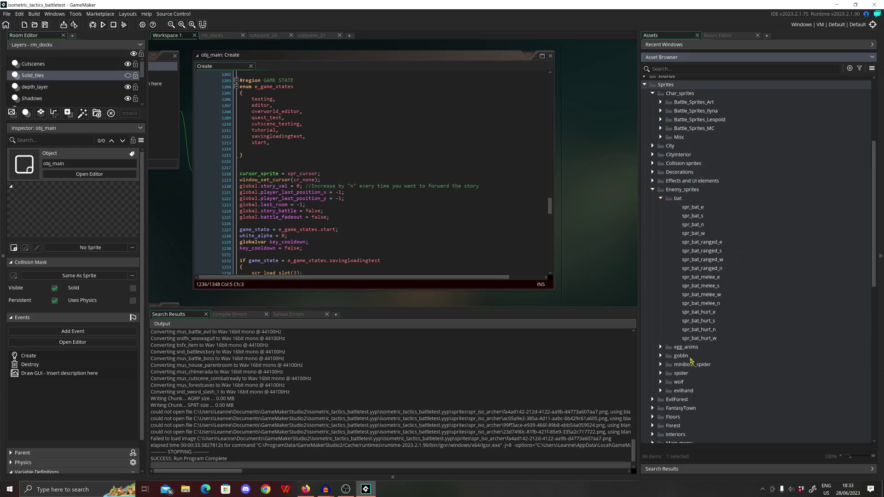
double_click(693, 207)
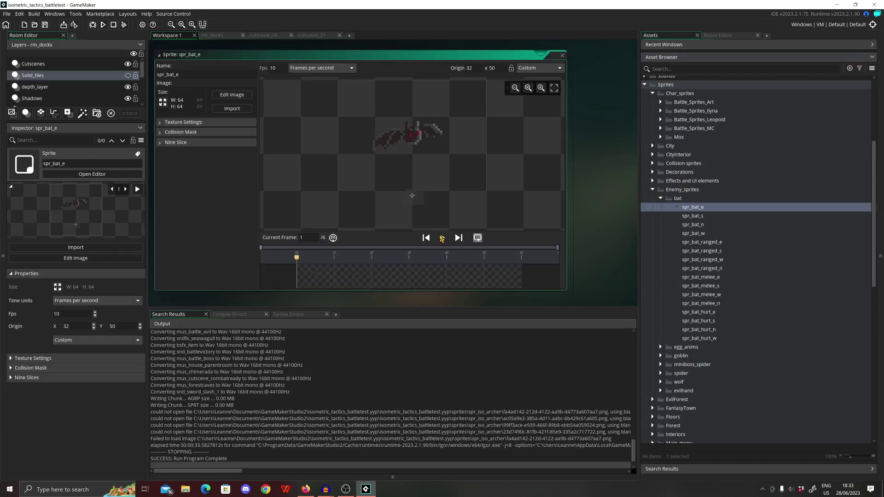
left_click(442, 238)
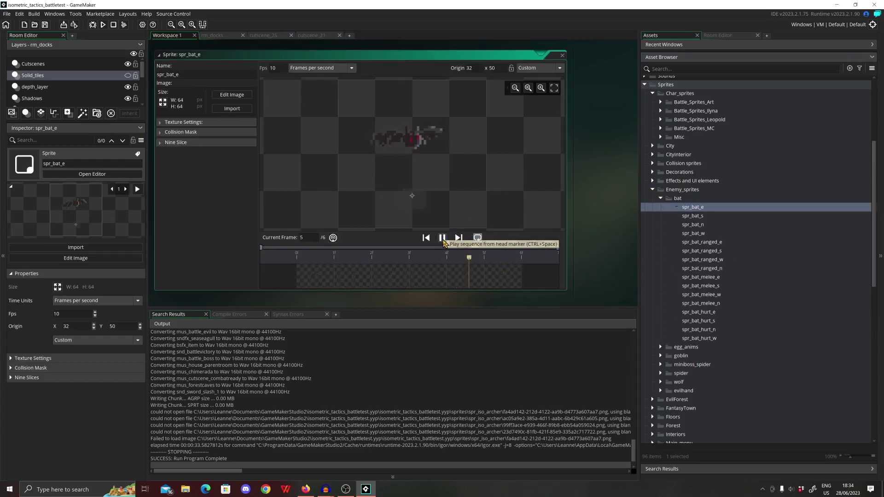
left_click(443, 240)
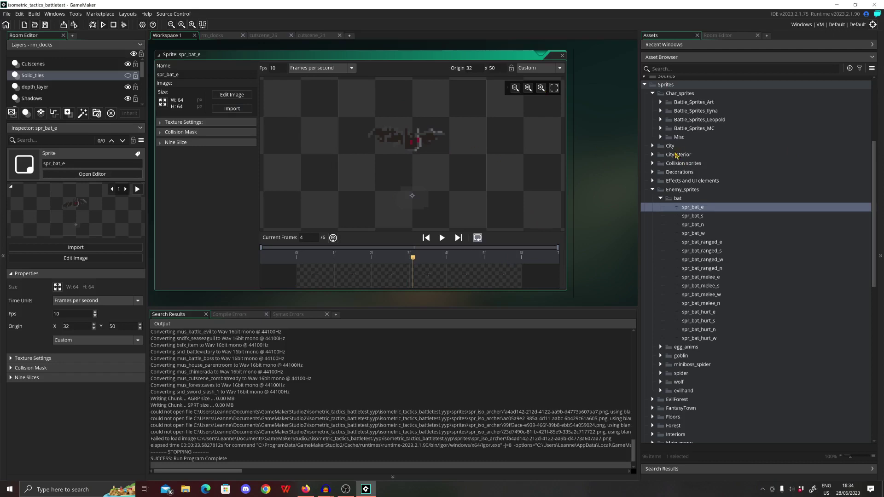
Step: Search the assets for 'mus' and open the mus_city sound
left_click(681, 68)
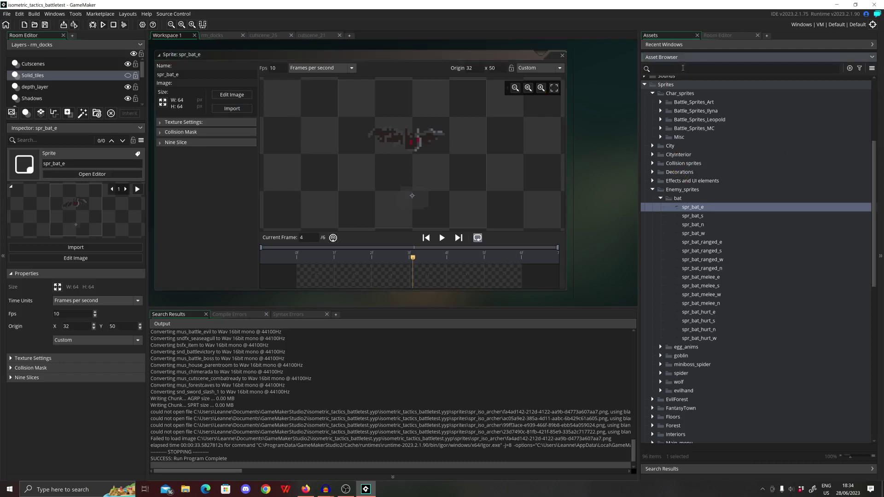
type("mus")
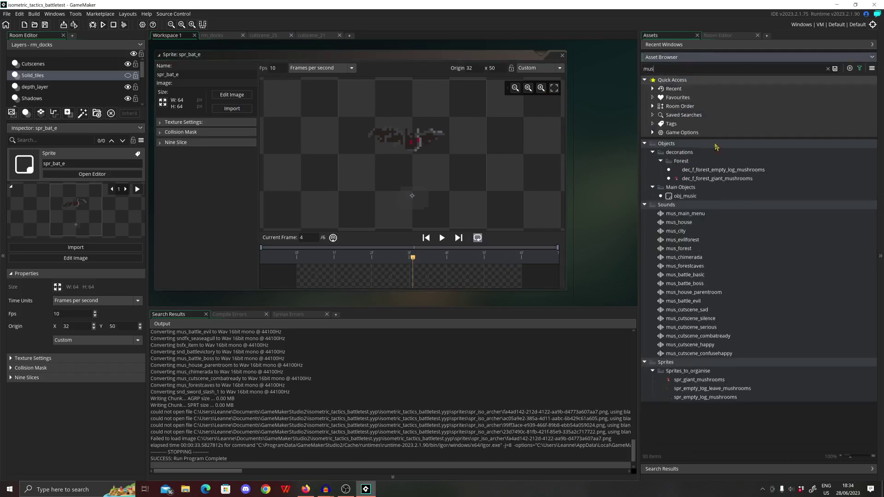
left_click(680, 231)
double_click(680, 234)
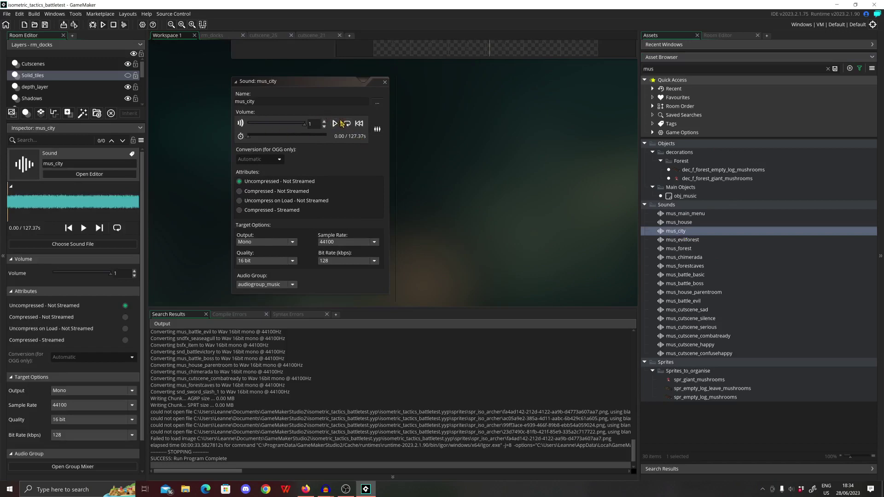
Step: Enable looping on the mus_city preview, seek near its end, then play and pause it
left_click(347, 124)
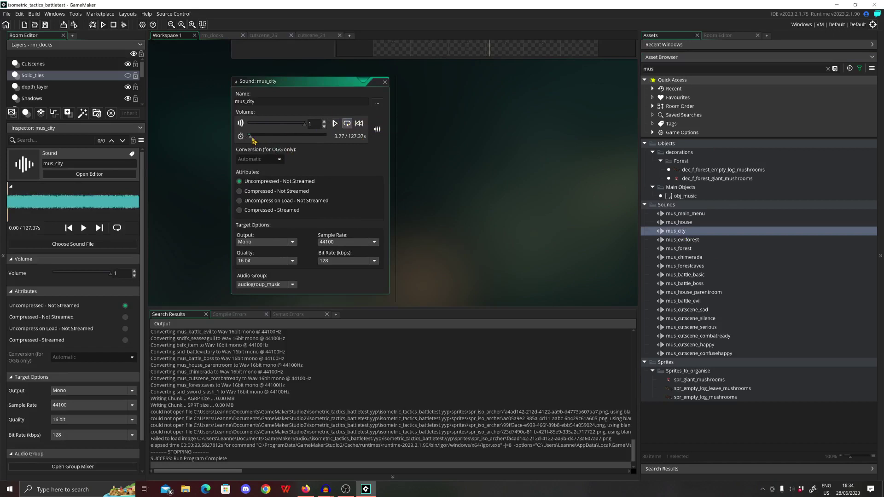
left_click_drag(252, 140, 325, 141)
left_click(335, 123)
left_click(334, 123)
scroll(454, 216, "left", 2)
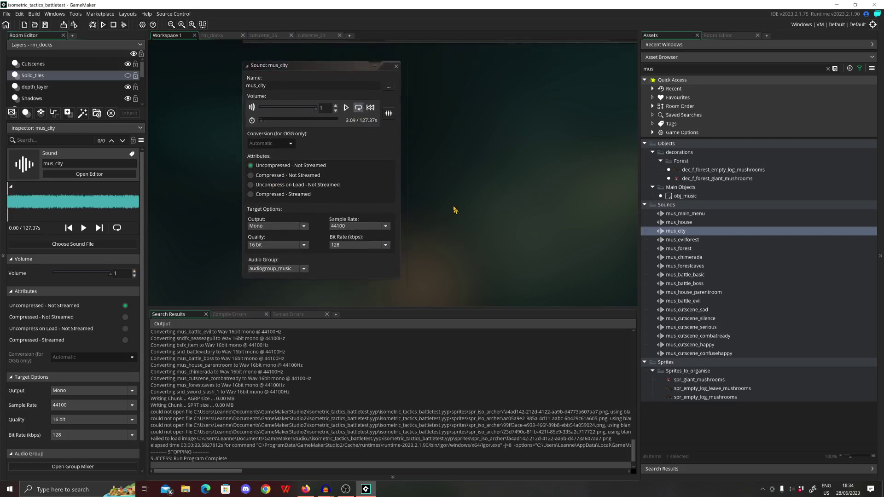
left_click(328, 287)
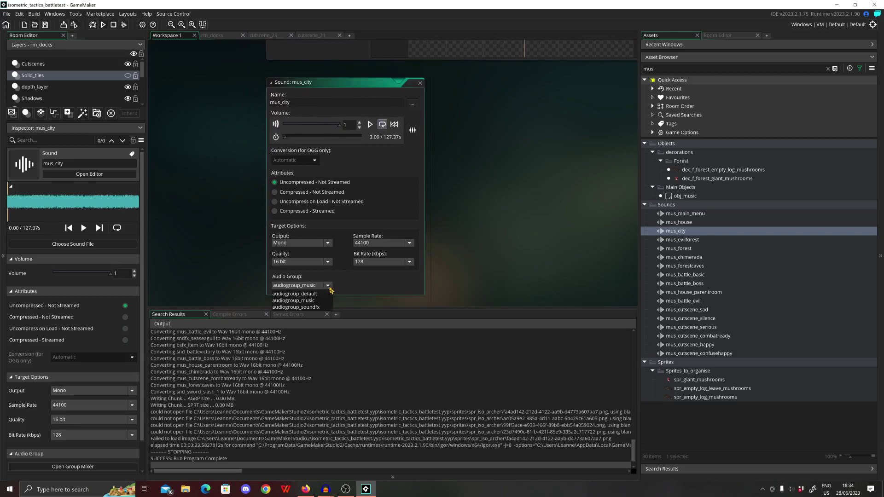
left_click(519, 209)
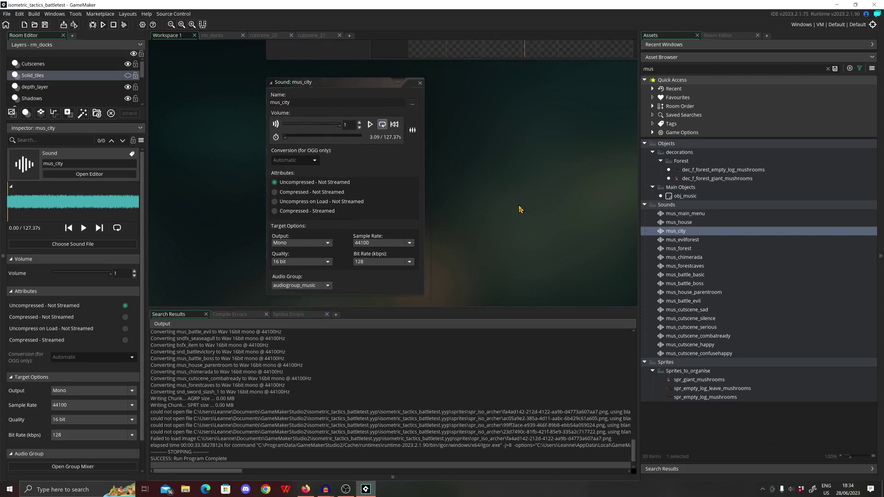
left_click(327, 286)
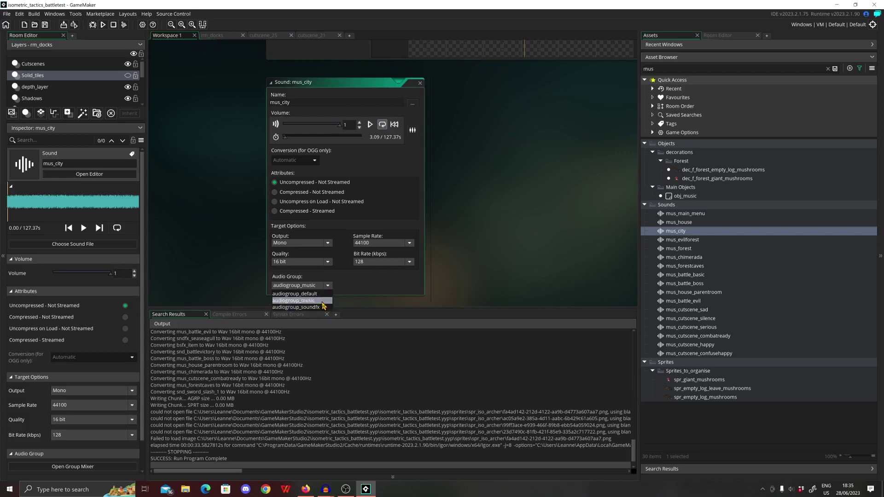
left_click(303, 300)
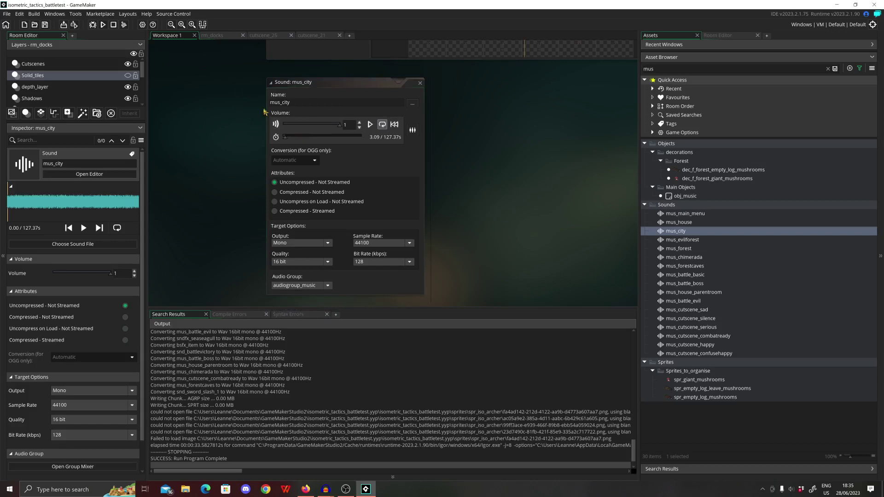